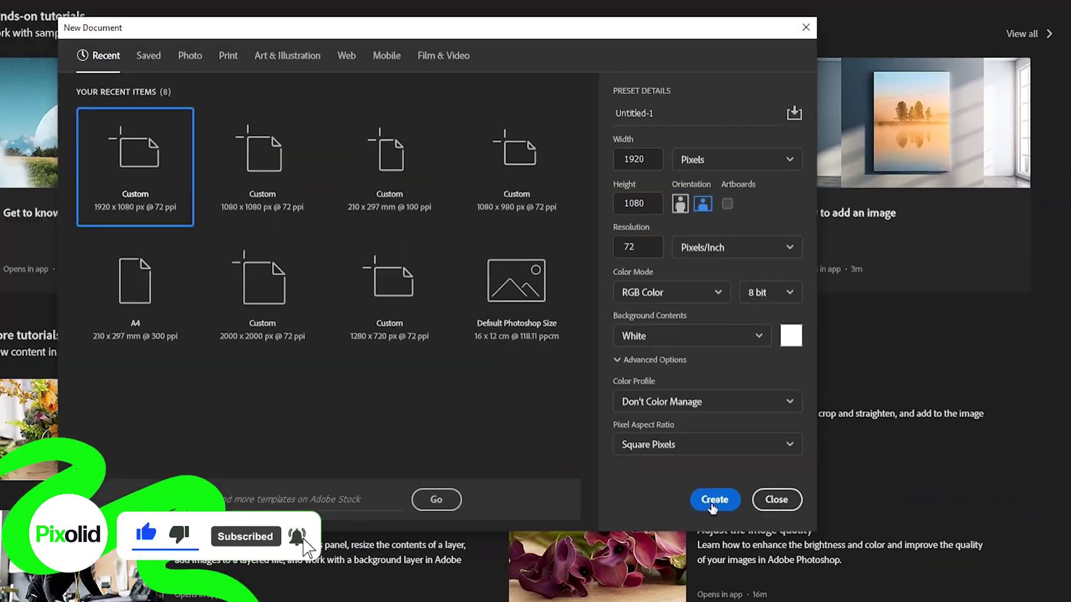
# Step: Create a 1920×1080 canvas and stretch the living-room photo to fill its width
pyautogui.click(596, 574)
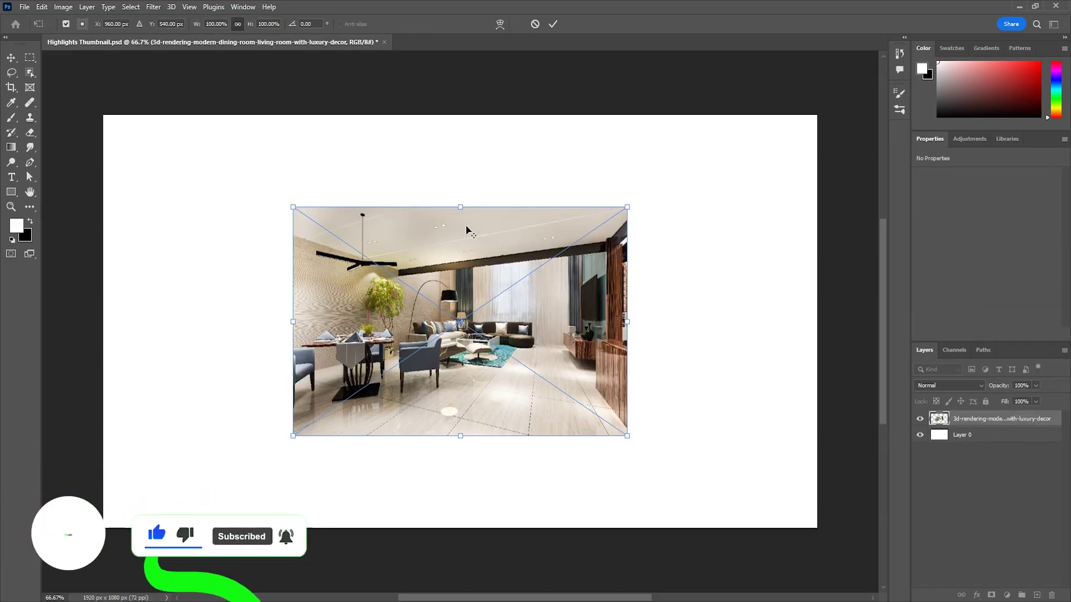
pyautogui.scroll(-3, 467, 240)
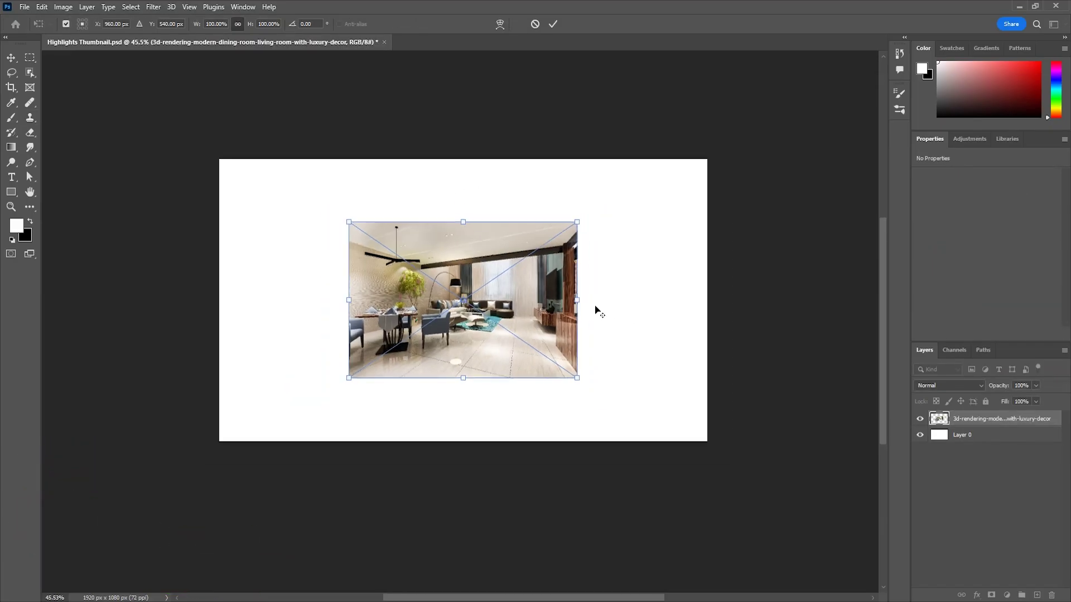
pyautogui.moveTo(580, 295); pyautogui.dragTo(713, 289)
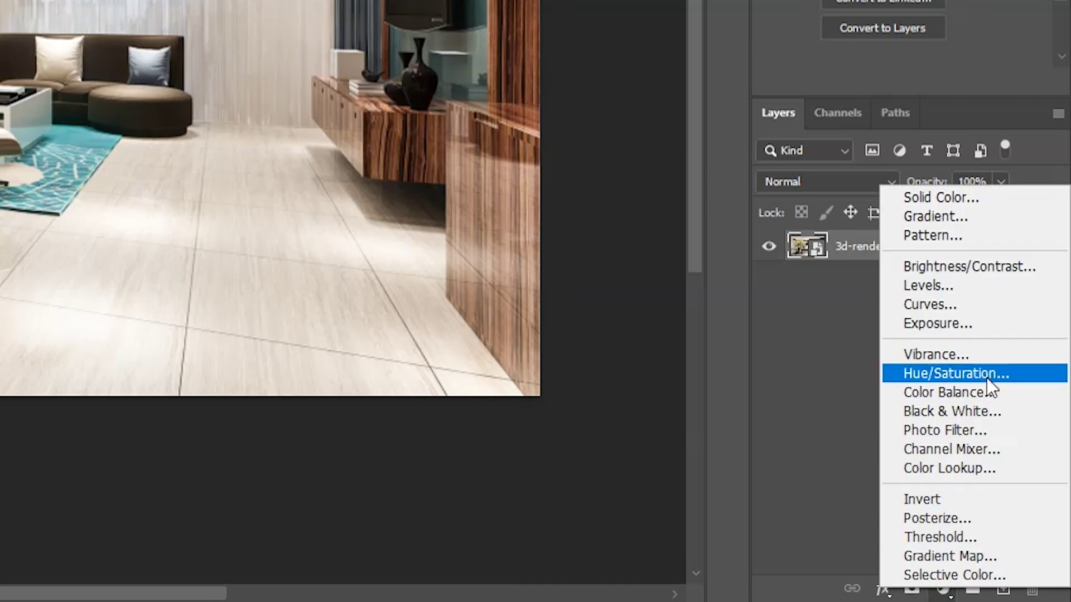
# Step: Darken the room photo with a Hue/Saturation adjustment at Lightness -87
pyautogui.click(1028, 482)
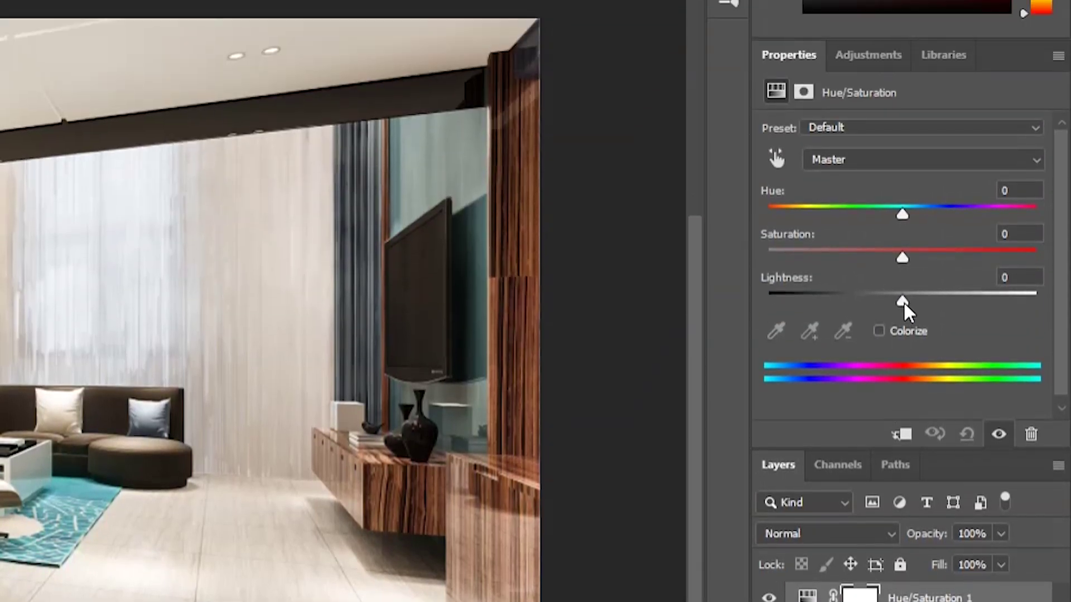
pyautogui.moveTo(903, 116); pyautogui.dragTo(785, 135)
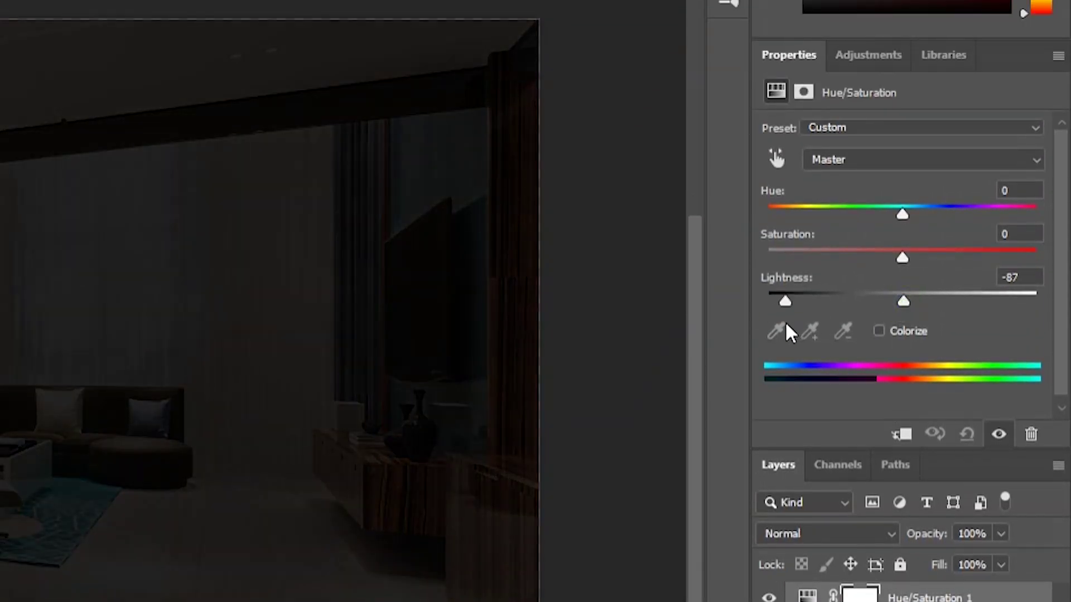
pyautogui.click(804, 92)
# Step: Add a bright green Solid Color fill in Color mode, masked to tint only the room's left side
pyautogui.click(1006, 595)
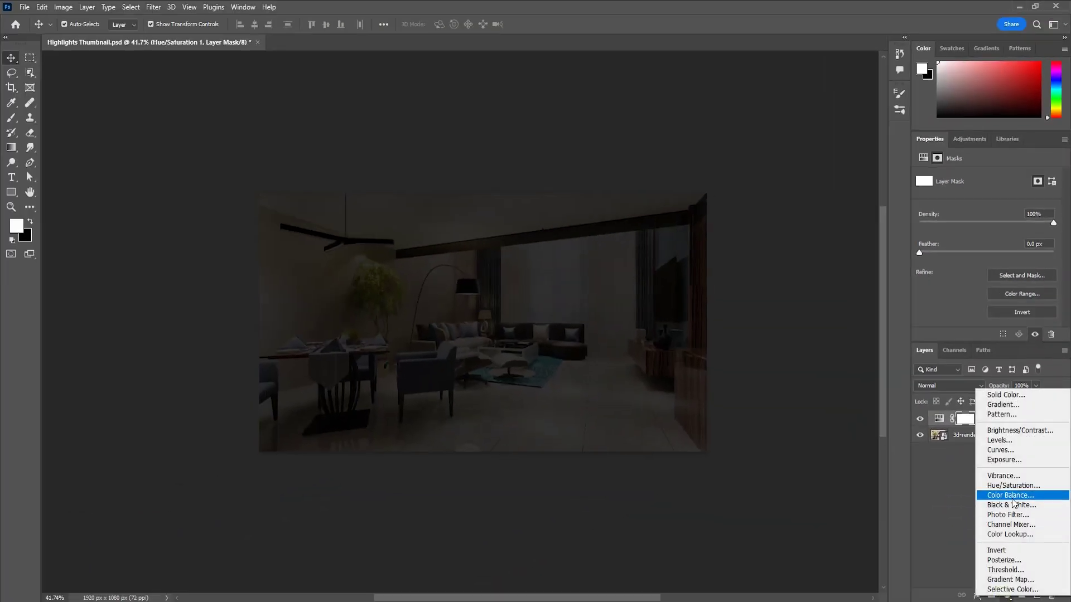
pyautogui.click(1005, 395)
pyautogui.click(887, 245)
pyautogui.click(871, 140)
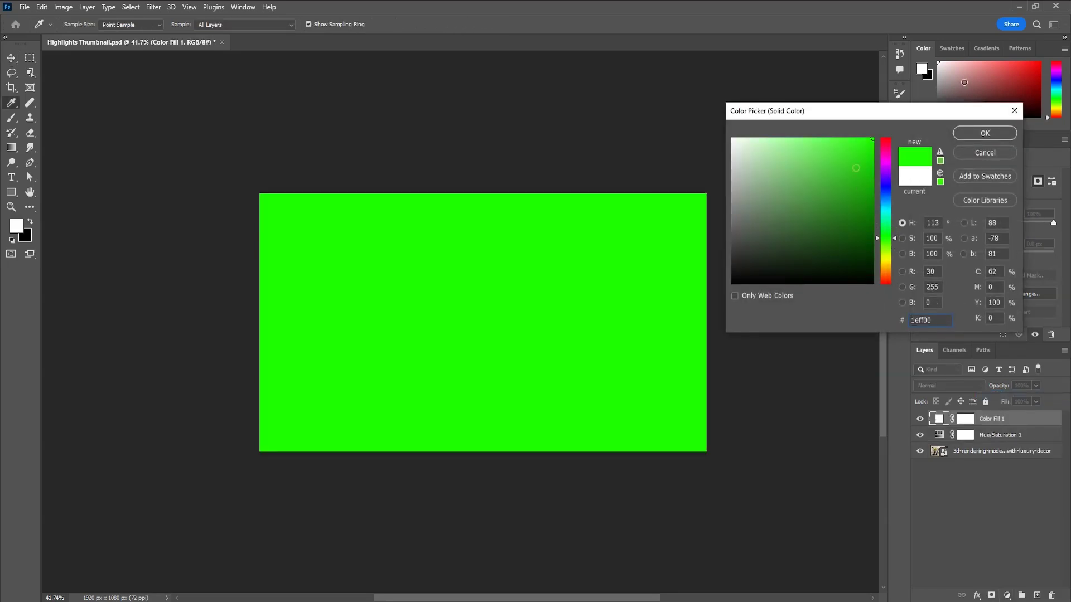
pyautogui.click(985, 134)
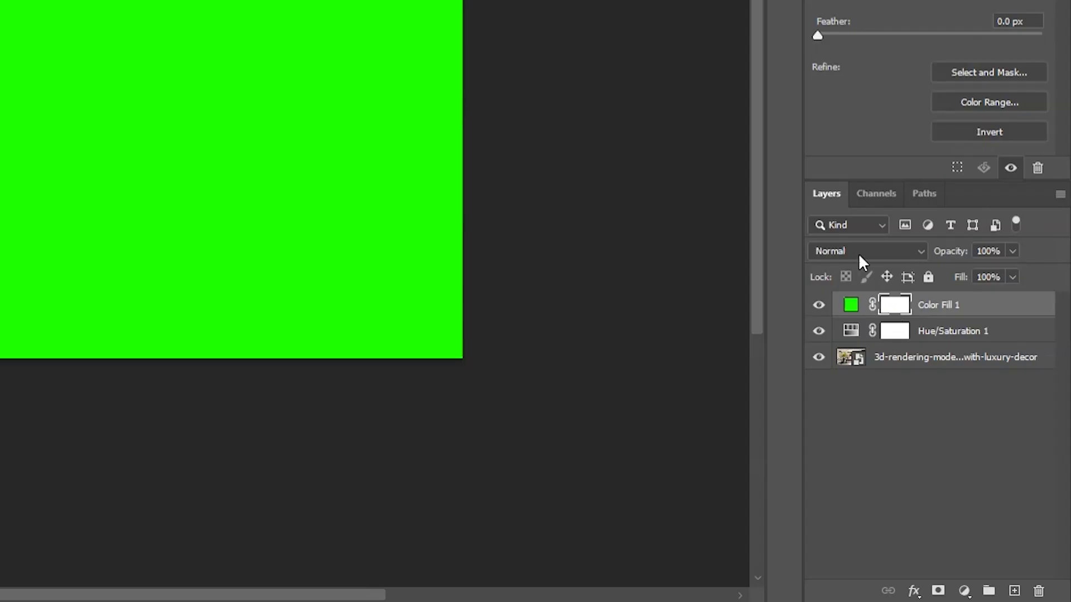
pyautogui.click(863, 263)
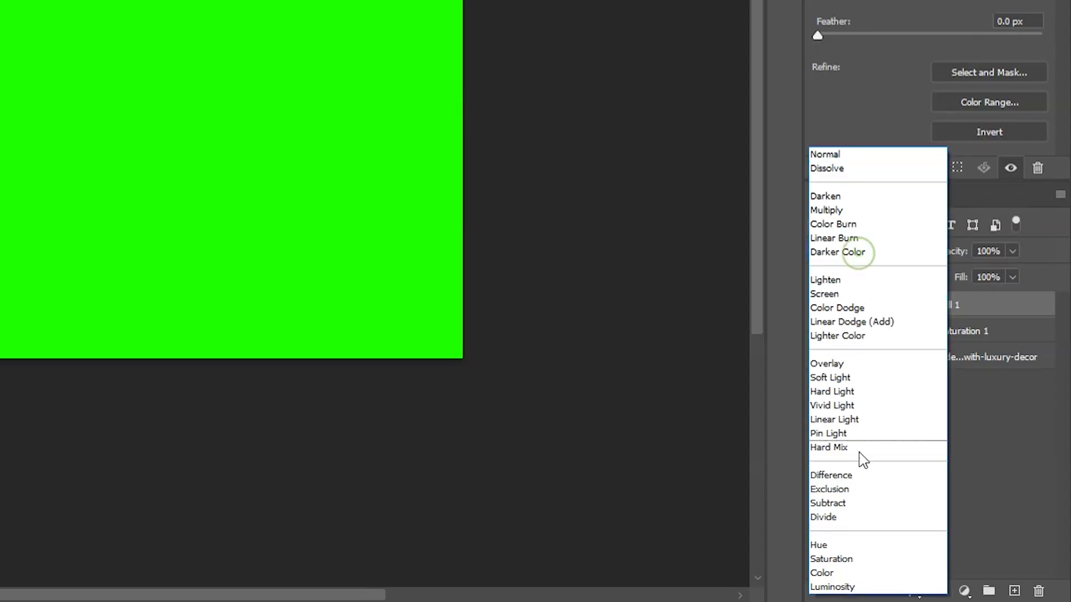
pyautogui.click(848, 574)
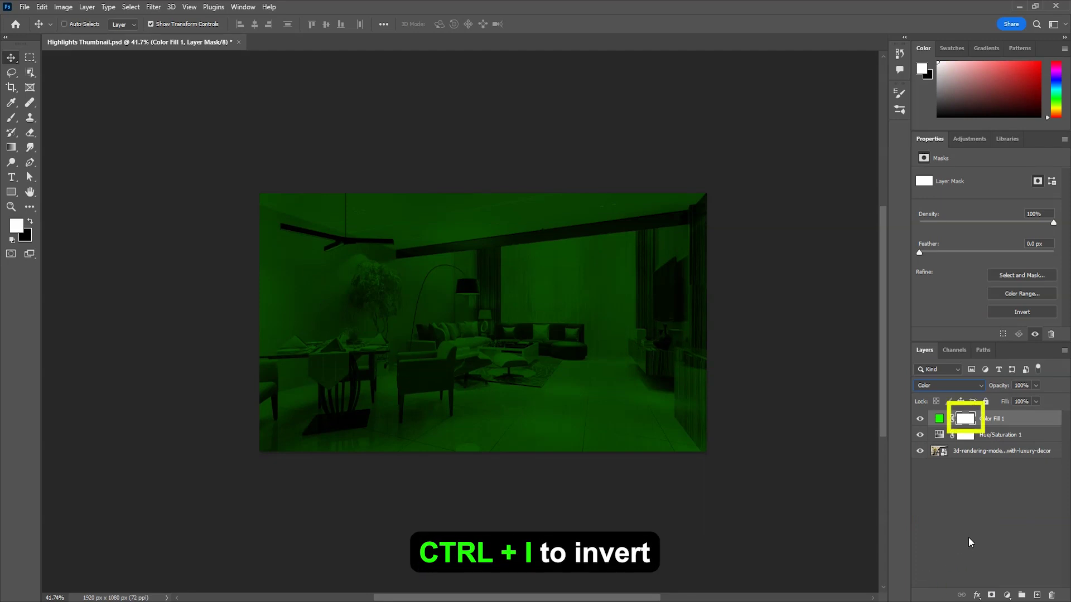
pyautogui.hotkey('ctrl', 'i')
pyautogui.click(11, 118)
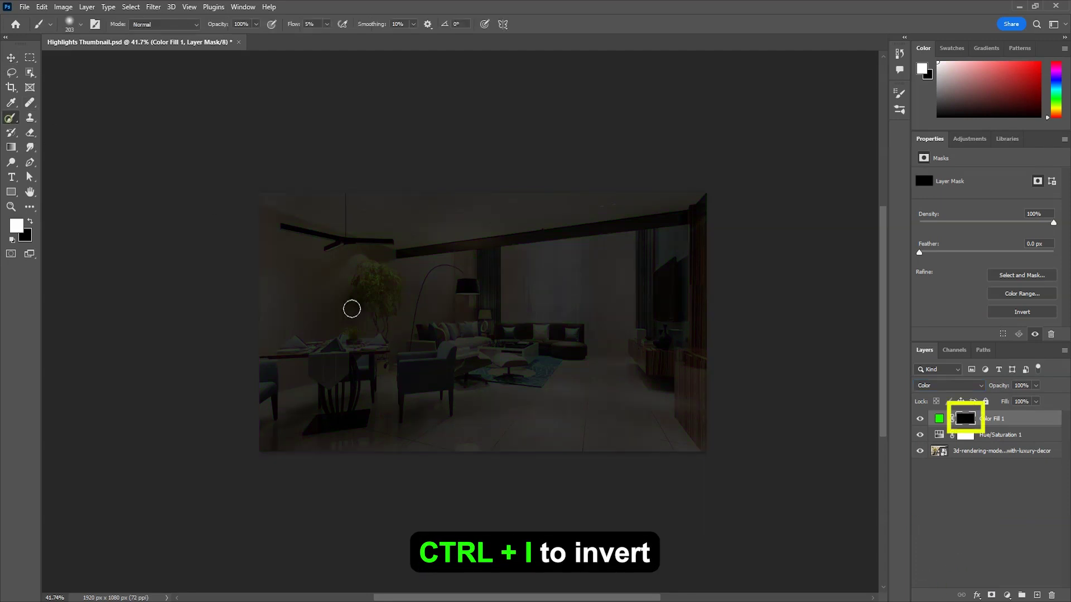
pyautogui.moveTo(382, 304); pyautogui.dragTo(634, 359)
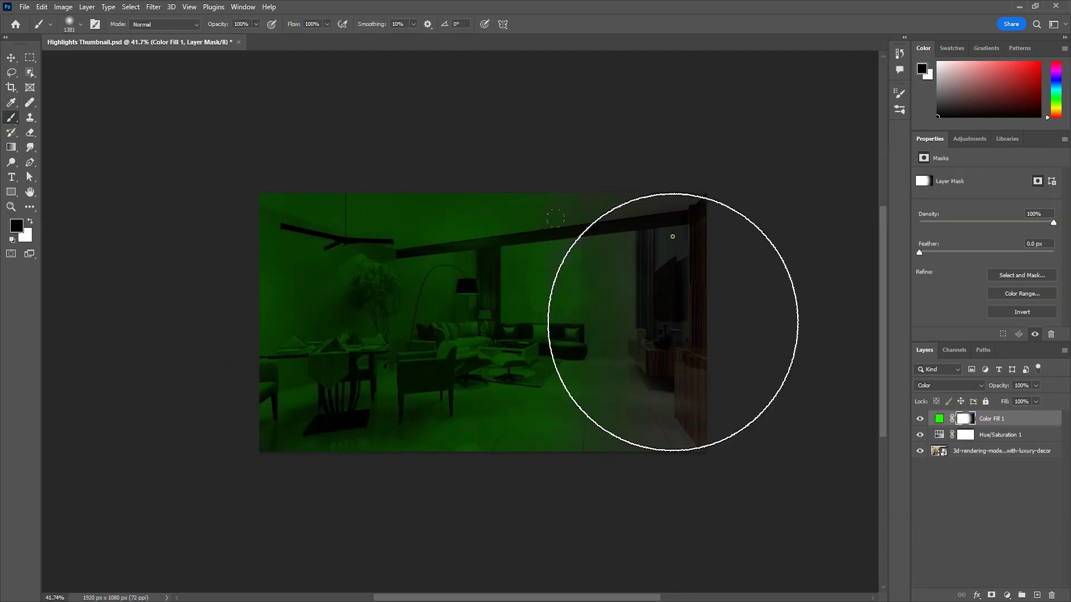
# Step: Duplicate the fill as cyan #00c0ff, masked to tint the room's right side
pyautogui.hotkey('ctrl', 'j')
pyautogui.doubleClick(939, 418)
pyautogui.press('Return')
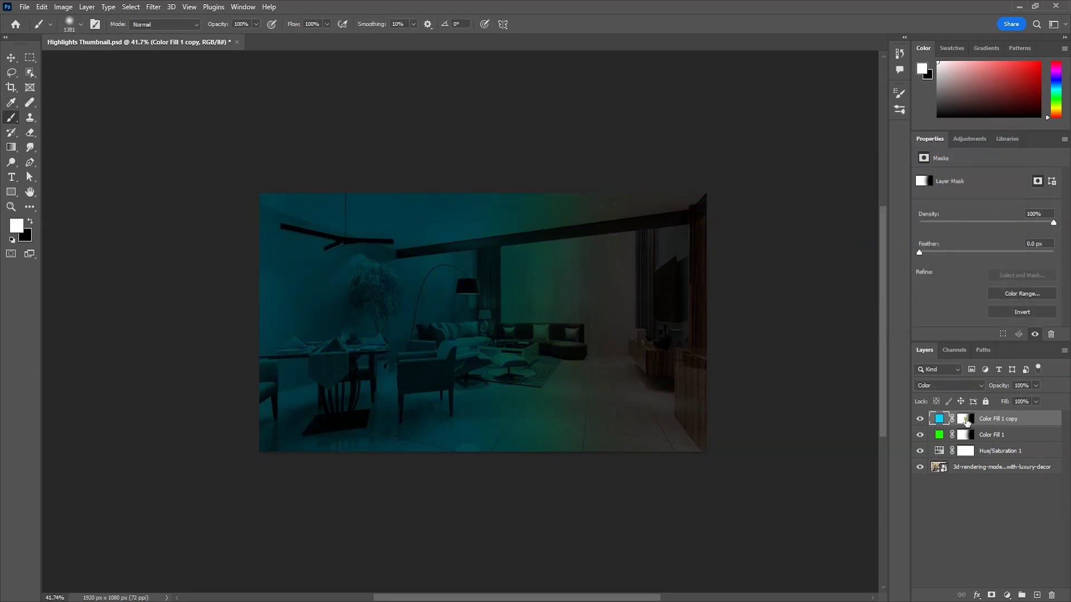
pyautogui.hotkey('ctrl', 'i')
pyautogui.moveTo(629, 196); pyautogui.dragTo(710, 263)
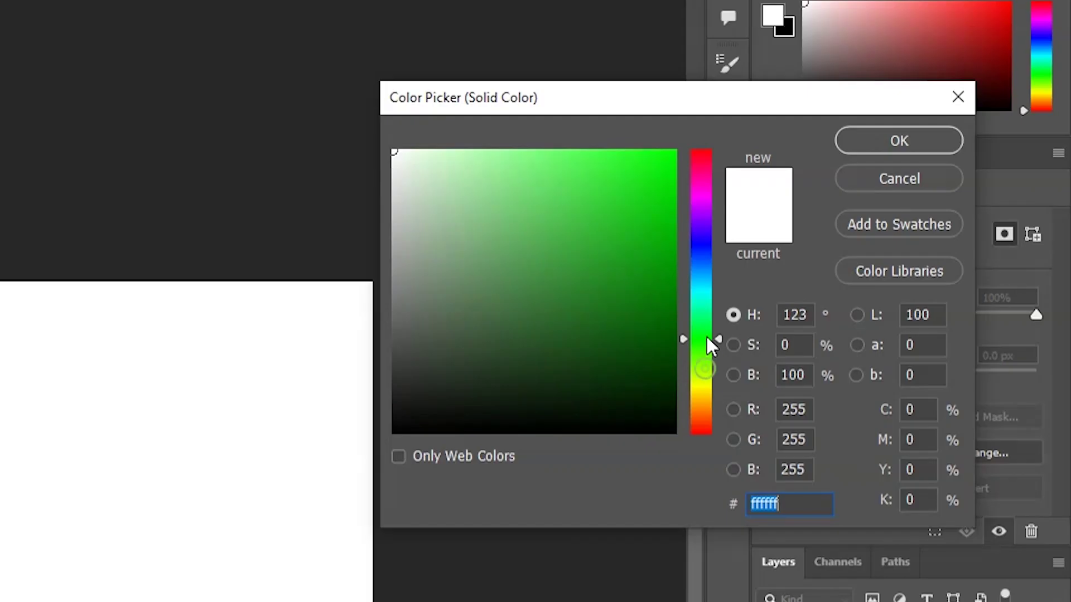
# Step: Pick a bright green for the new glow fill, set the glow layers to Color Dodge, and move the white glow lower
pyautogui.moveTo(670, 208); pyautogui.dragTo(677, 150)
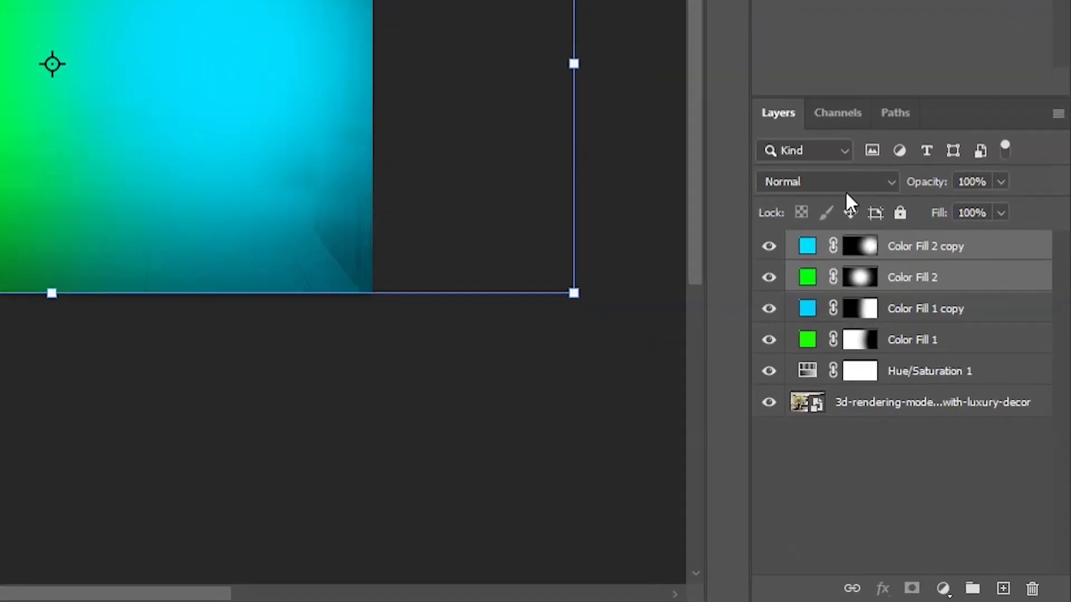
pyautogui.click(951, 385)
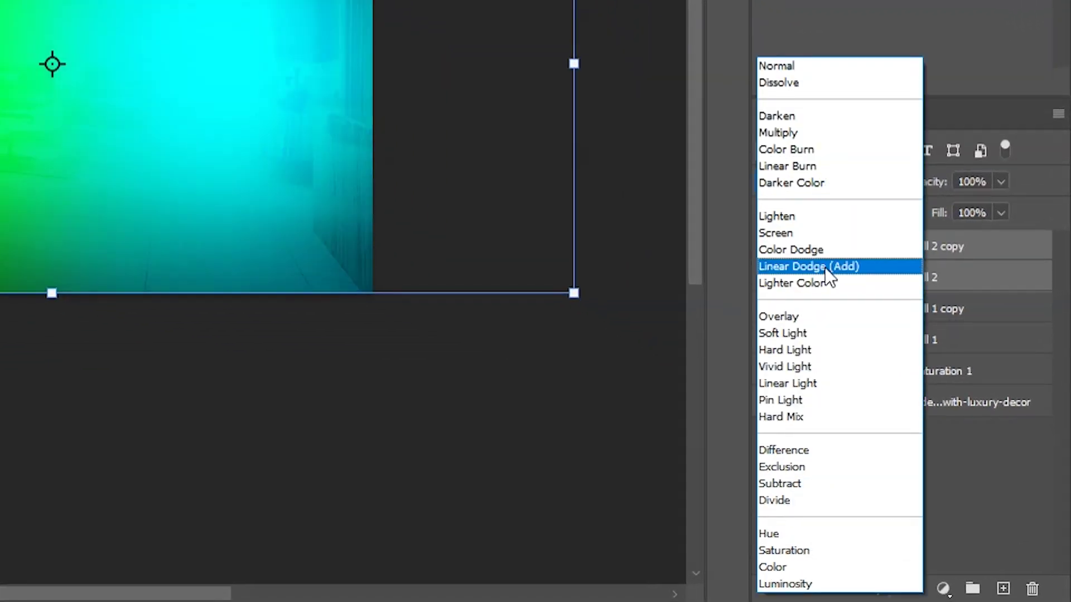
pyautogui.click(828, 250)
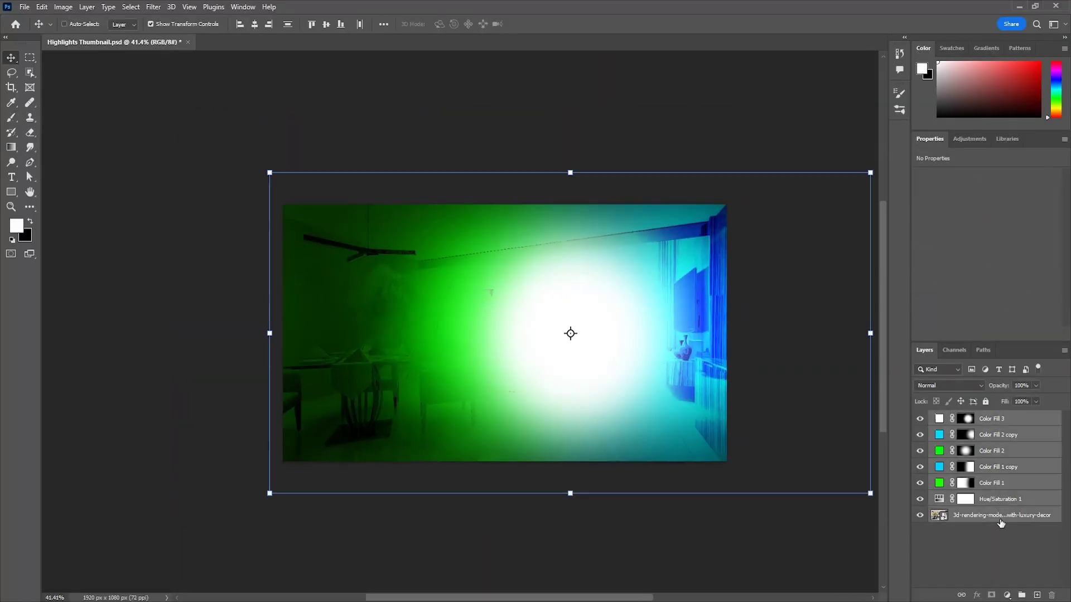
pyautogui.moveTo(568, 332); pyautogui.dragTo(466, 352)
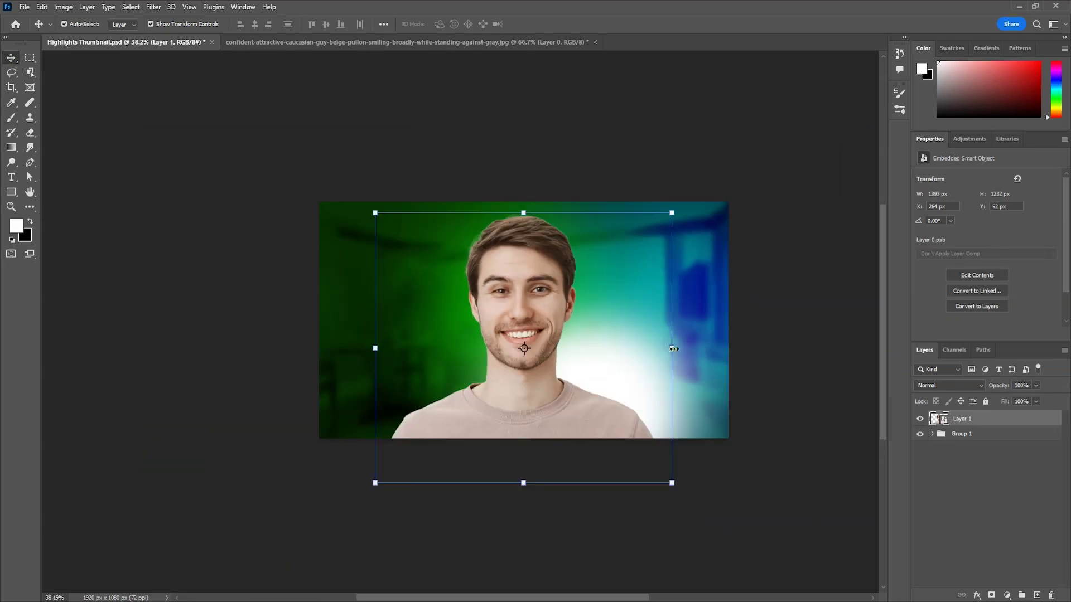
# Step: Position the pasted man and add a reversed Gradient Map above him
pyautogui.moveTo(694, 433); pyautogui.dragTo(696, 439)
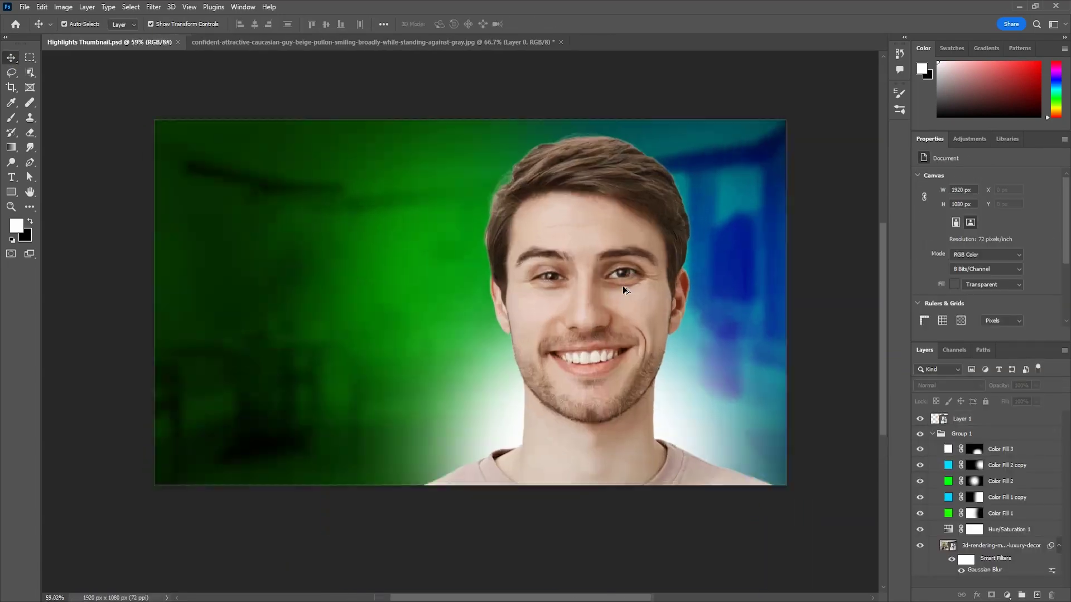
pyautogui.click(1006, 595)
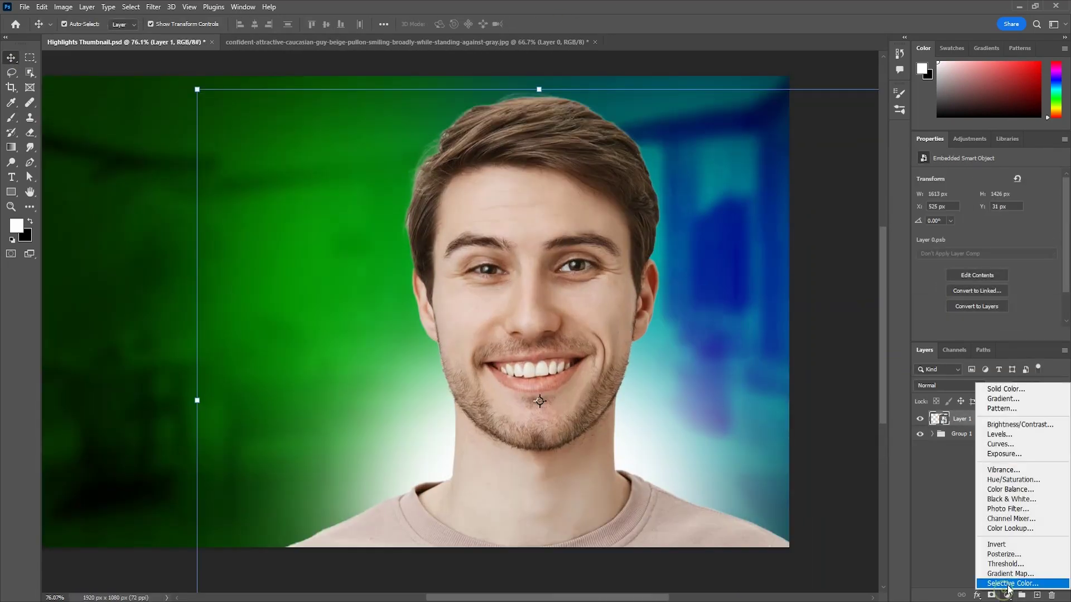
pyautogui.click(1010, 574)
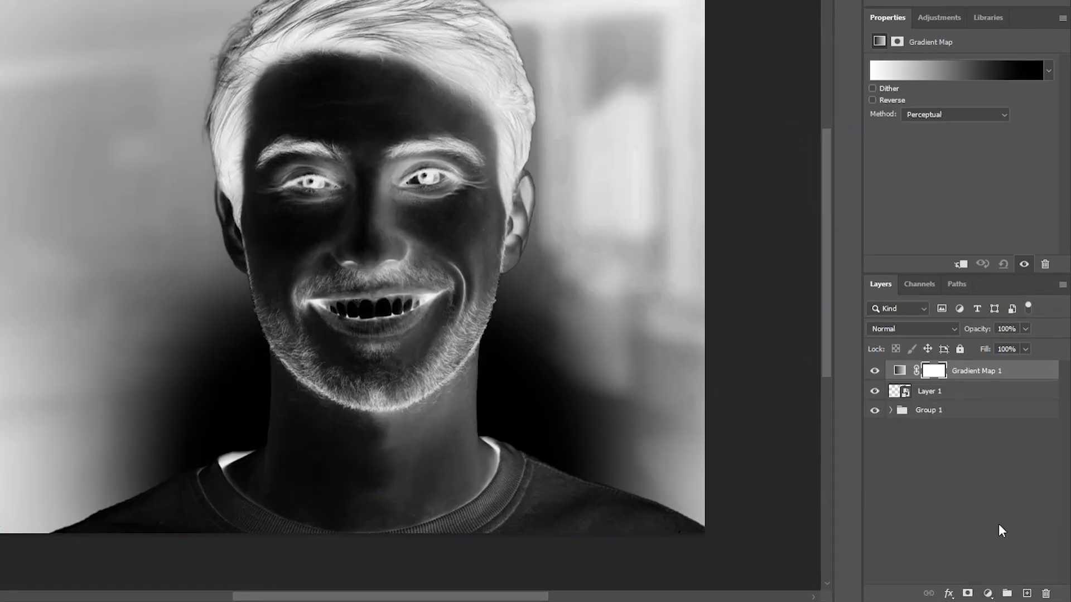
pyautogui.click(891, 102)
pyautogui.click(907, 75)
# Step: Make the gradient bright green to black with a darker midpoint, clipped to the man
pyautogui.doubleClick(705, 300)
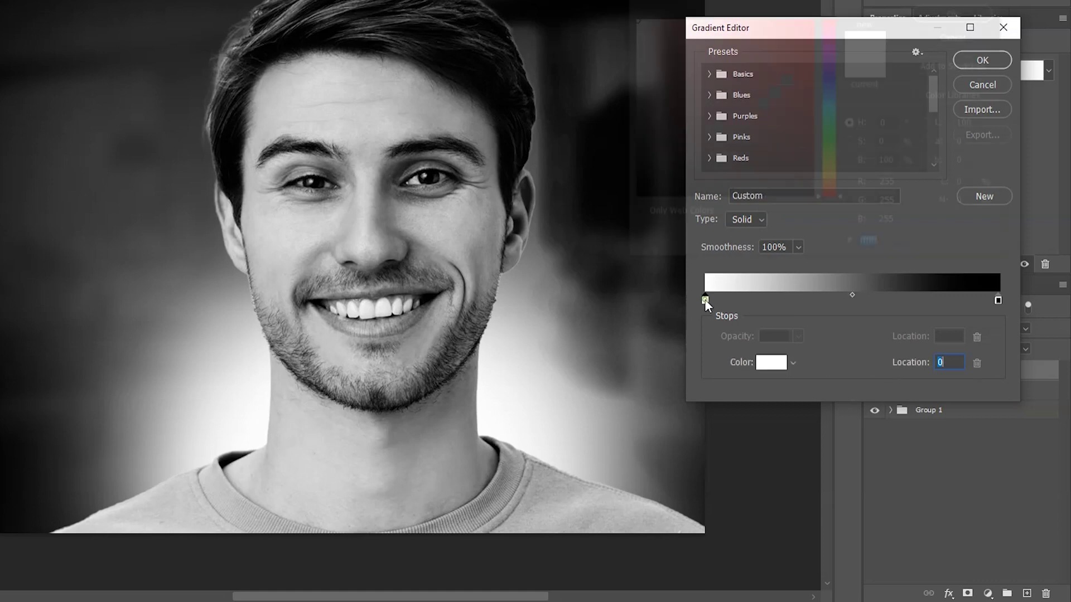
pyautogui.click(835, 146)
pyautogui.click(811, 20)
pyautogui.click(960, 10)
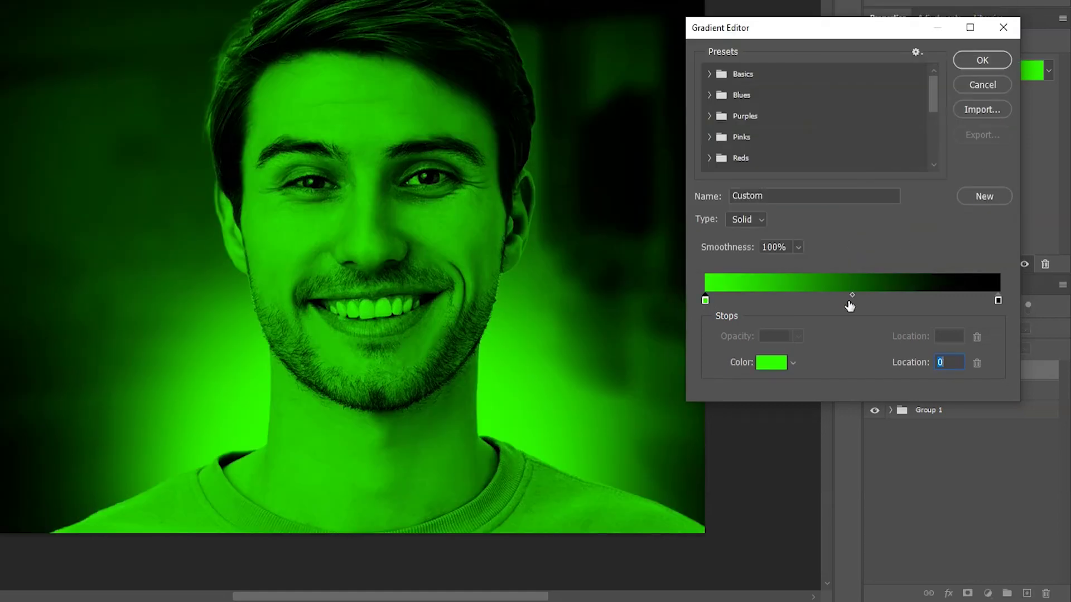
pyautogui.moveTo(873, 293); pyautogui.dragTo(888, 294)
pyautogui.press('Return')
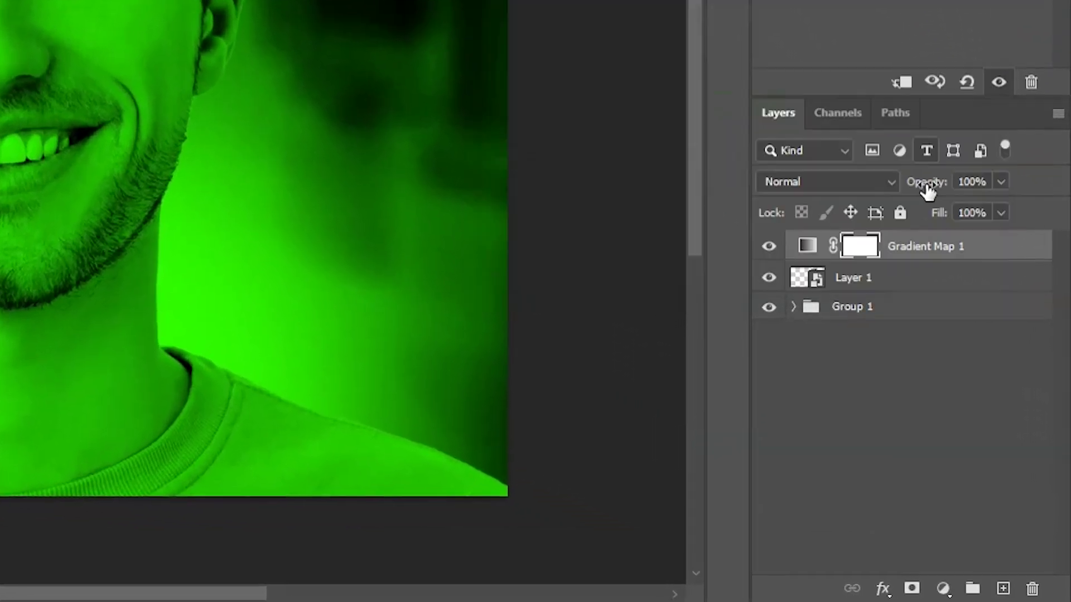
pyautogui.keyDown('alt'); pyautogui.click(964, 382); pyautogui.keyUp('alt')
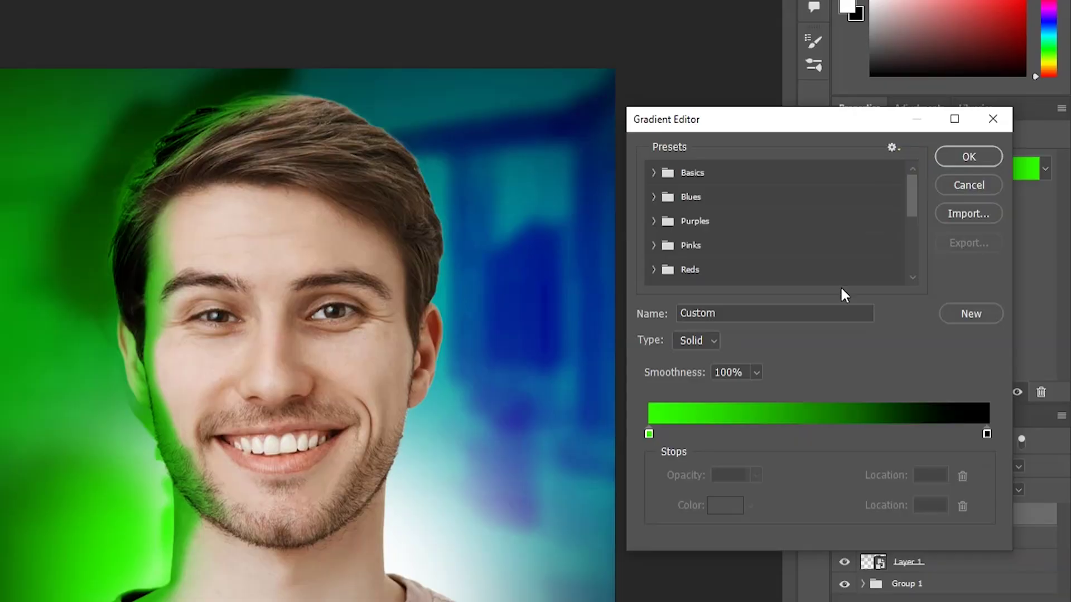
# Step: Change the copied gradient map's left stop from green to cyan
pyautogui.doubleClick(648, 434)
pyautogui.moveTo(805, 254); pyautogui.dragTo(807, 208)
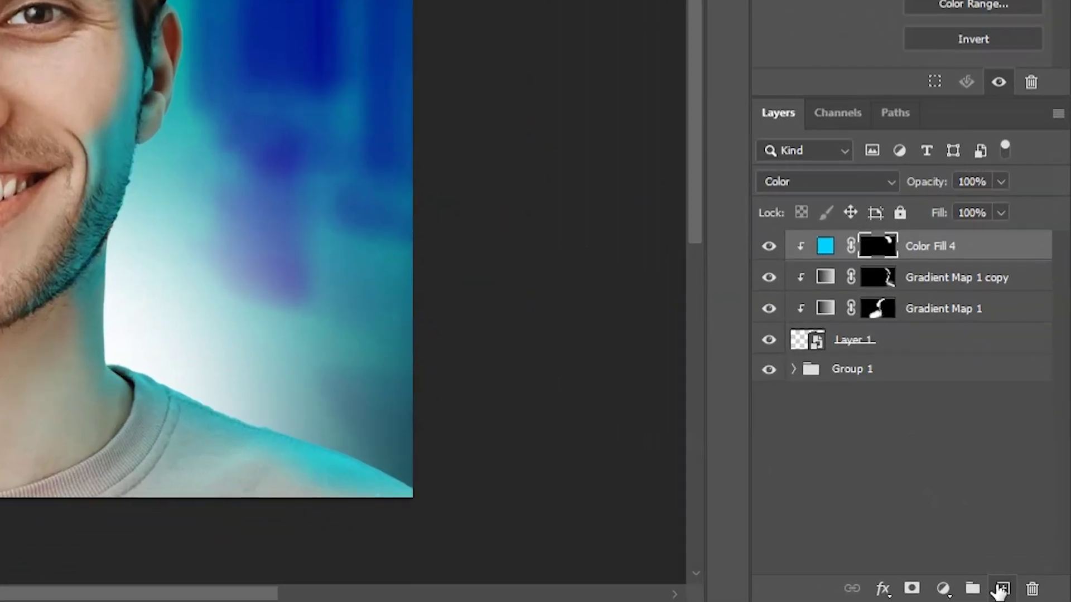
pyautogui.click(1017, 592)
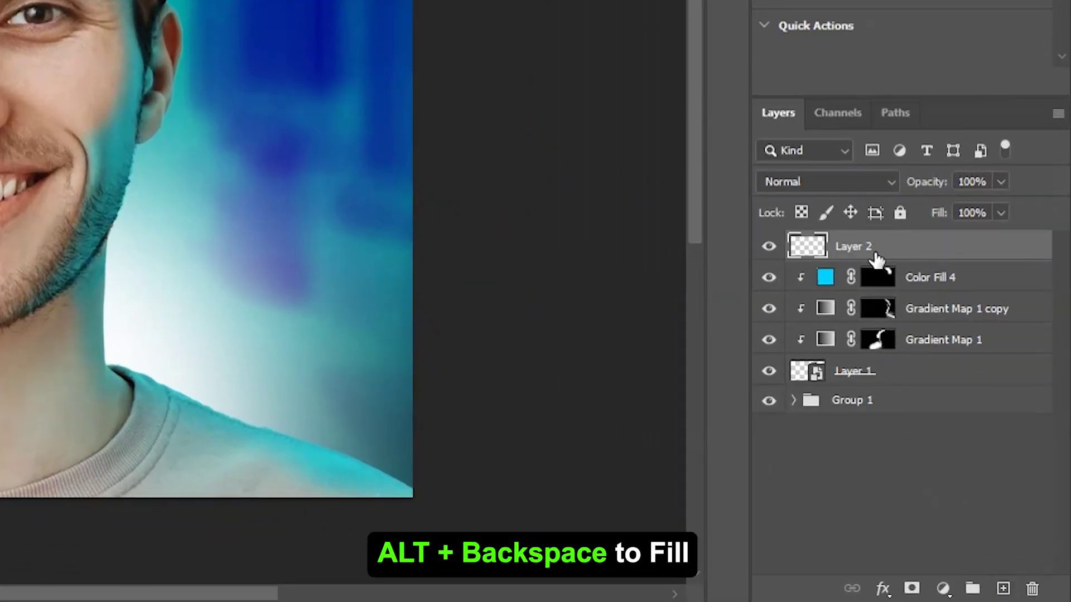
# Step: Fill the new layer with black and set it to Screen blending
pyautogui.hotkey('alt', 'BackSpace')
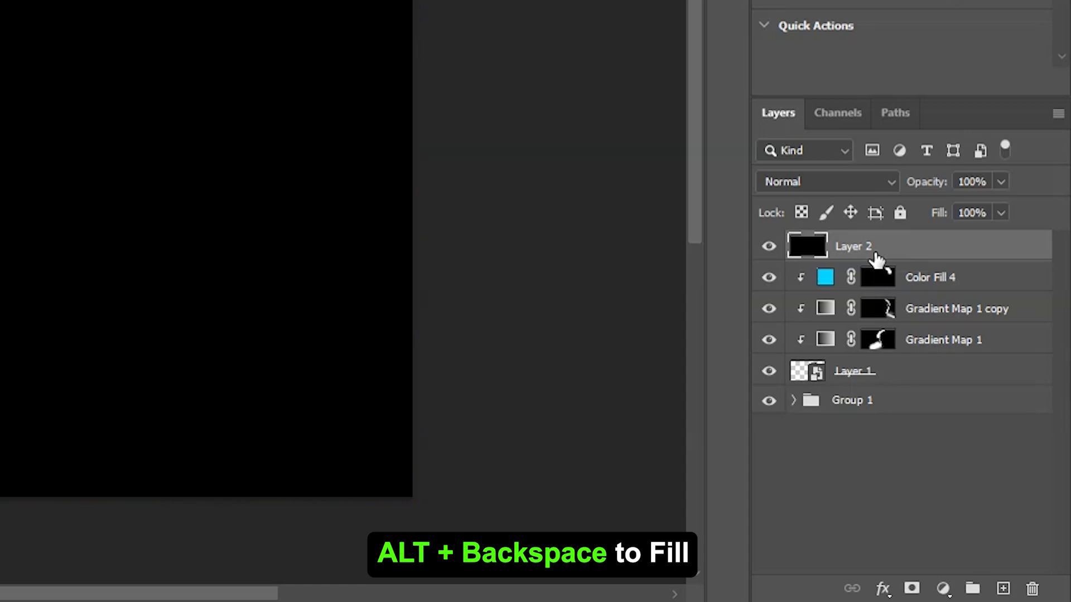
pyautogui.click(808, 182)
pyautogui.click(792, 233)
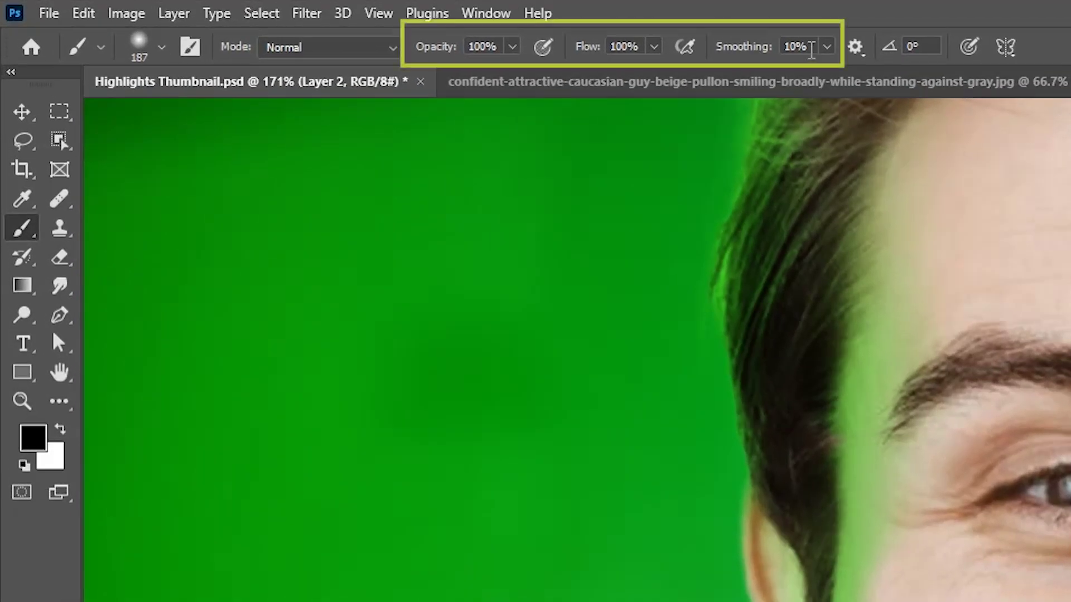
# Step: Adjust brush smoothing, shrink the brush to 13 px, and make white the foreground colour
pyautogui.click(539, 34)
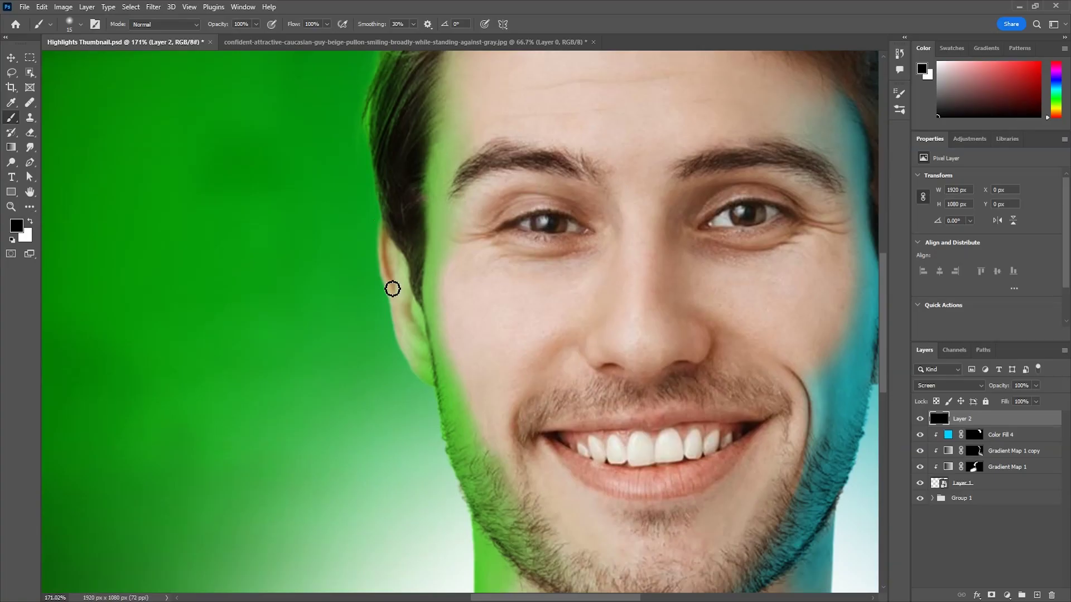
pyautogui.scroll(2, 391, 291)
pyautogui.moveTo(390, 293); pyautogui.dragTo(389, 289)
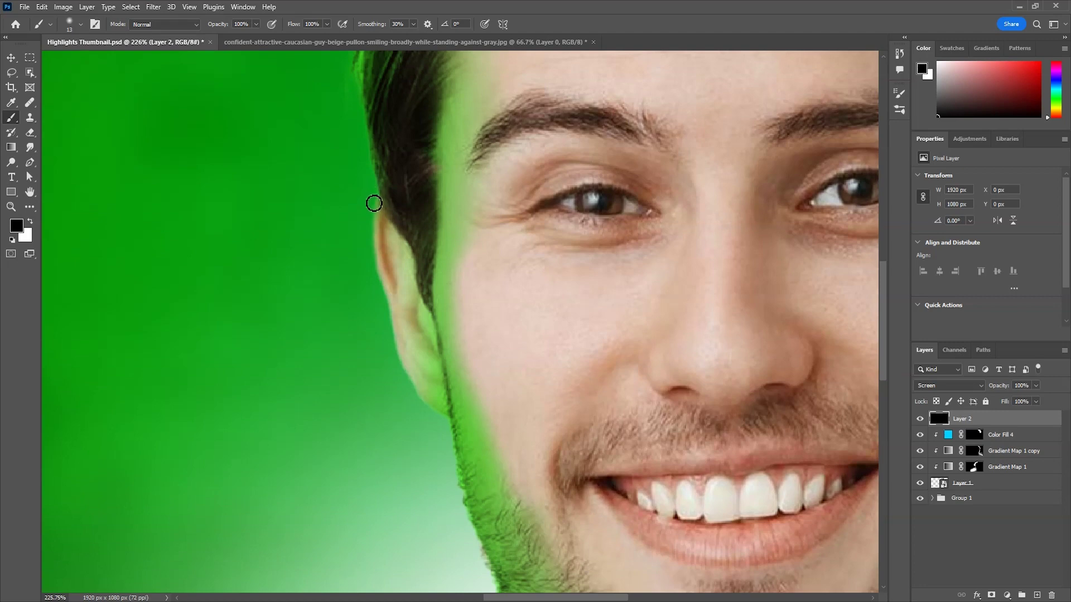
pyautogui.press('x')
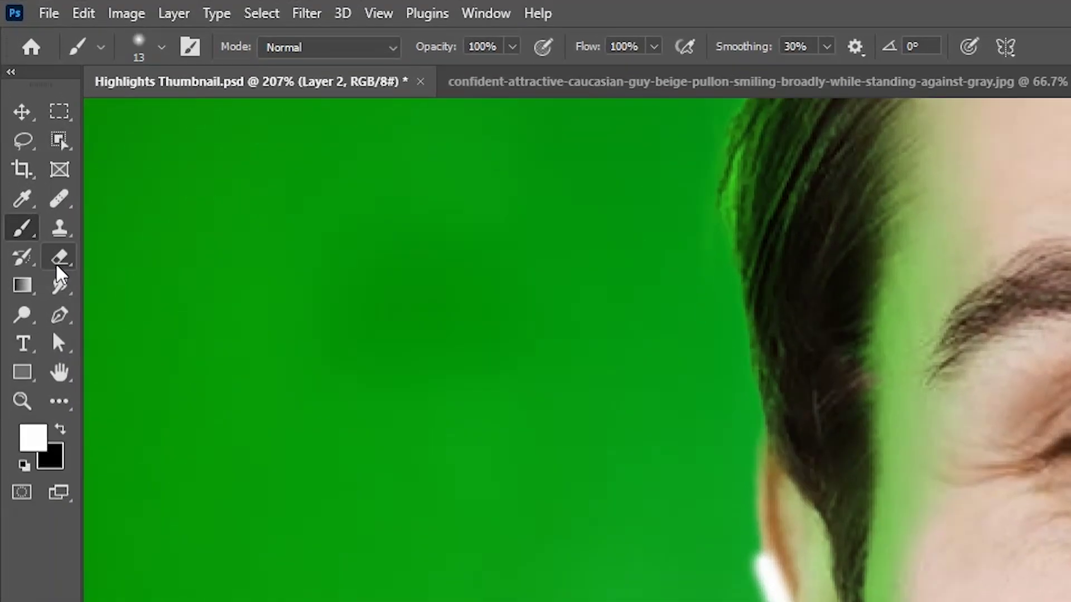
# Step: Smudge the white ear highlight into a softer shape
pyautogui.click(29, 147)
pyautogui.scroll(3, 706, 541)
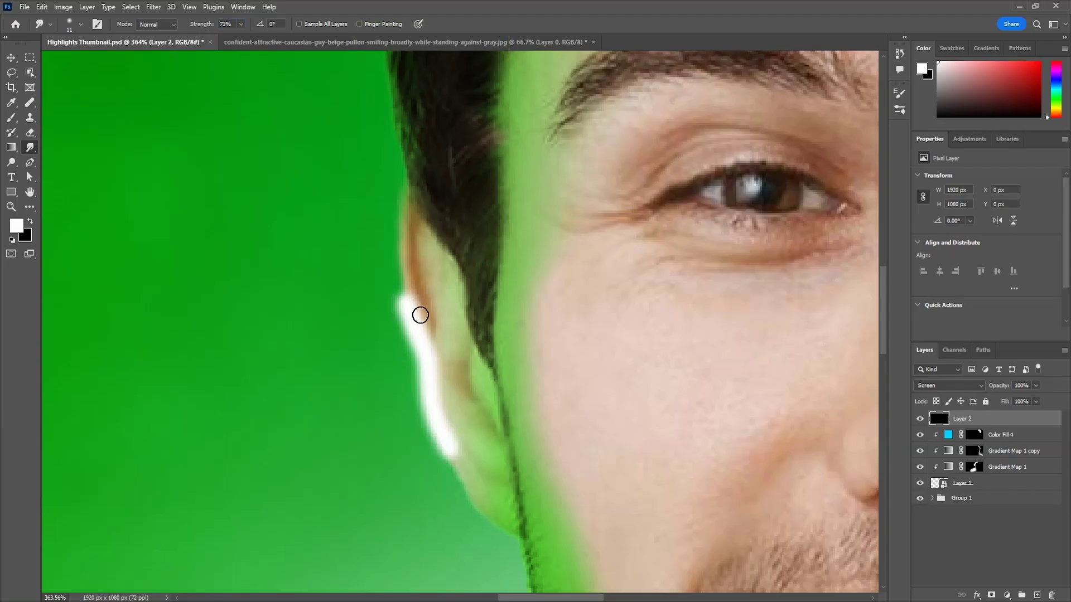
pyautogui.moveTo(418, 311)
pyautogui.mouseDown()
pyautogui.moveTo(403, 290)
pyautogui.moveTo(402, 191)
pyautogui.moveTo(401, 327)
pyautogui.moveTo(447, 288)
pyautogui.mouseUp()
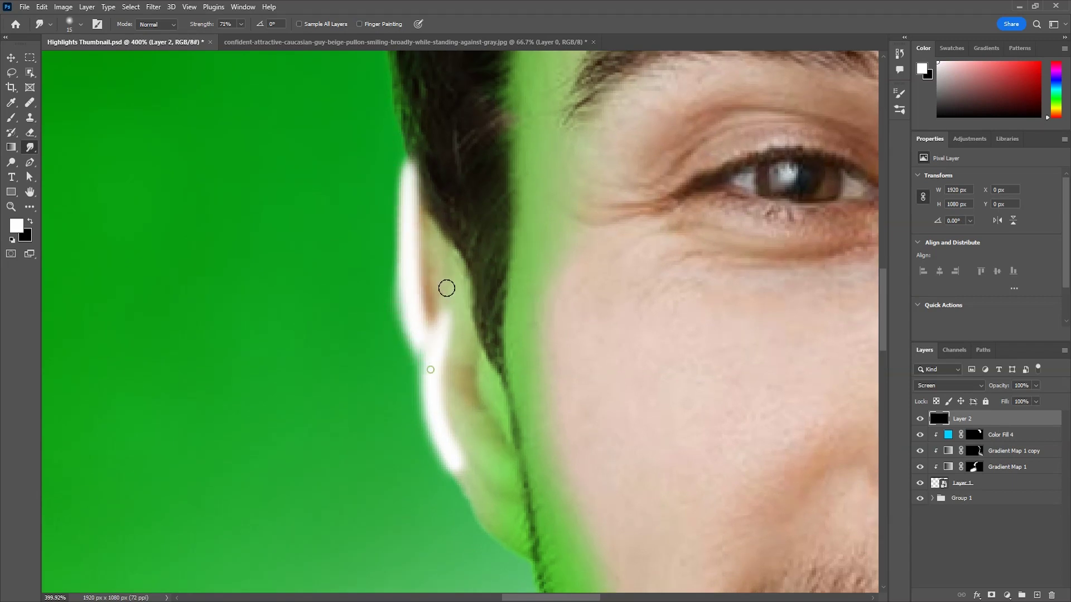
pyautogui.moveTo(459, 474); pyautogui.dragTo(426, 389)
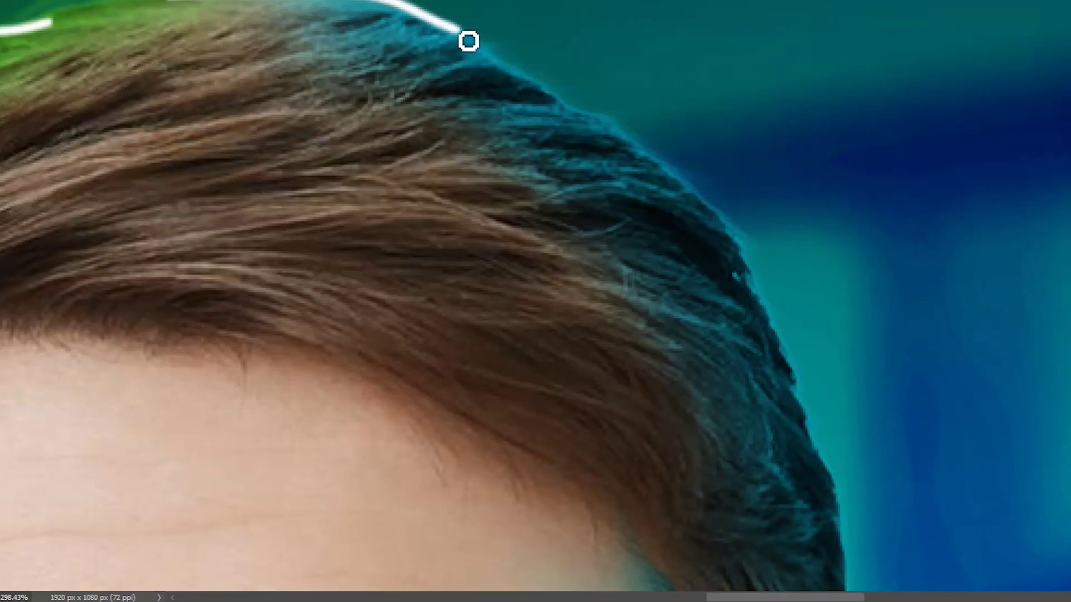
# Step: Paint thin white rim lines along the hair outline and face edge
pyautogui.moveTo(771, 356); pyautogui.dragTo(649, 189)
pyautogui.moveTo(631, 141)
pyautogui.mouseDown()
pyautogui.moveTo(712, 253)
pyautogui.moveTo(728, 327)
pyautogui.mouseUp()
pyautogui.moveTo(728, 327); pyautogui.dragTo(723, 217)
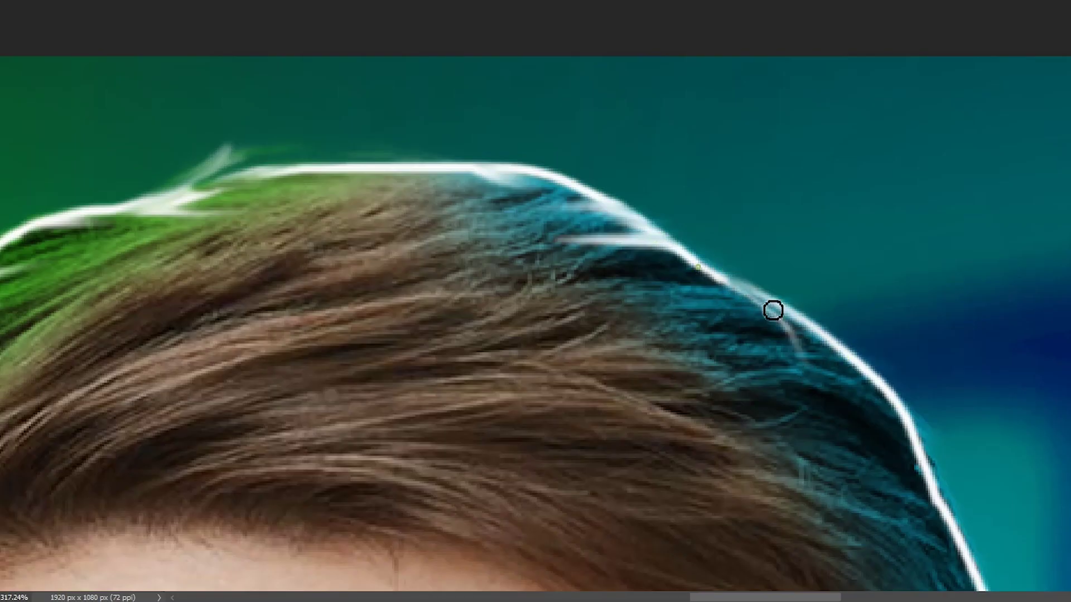
pyautogui.moveTo(907, 424); pyautogui.dragTo(609, 182)
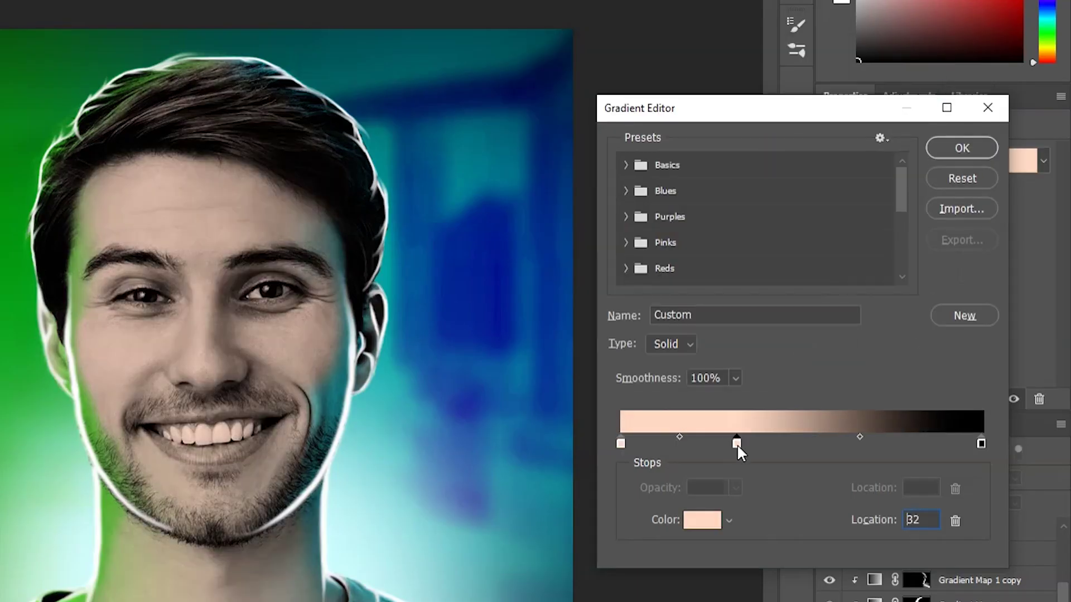
# Step: Add gradient stops at 32% and 66%, colouring the 32% stop tan e8a27e
pyautogui.click(865, 442)
pyautogui.doubleClick(865, 444)
pyautogui.click(904, 88)
pyautogui.doubleClick(735, 443)
pyautogui.write('e8a27e')
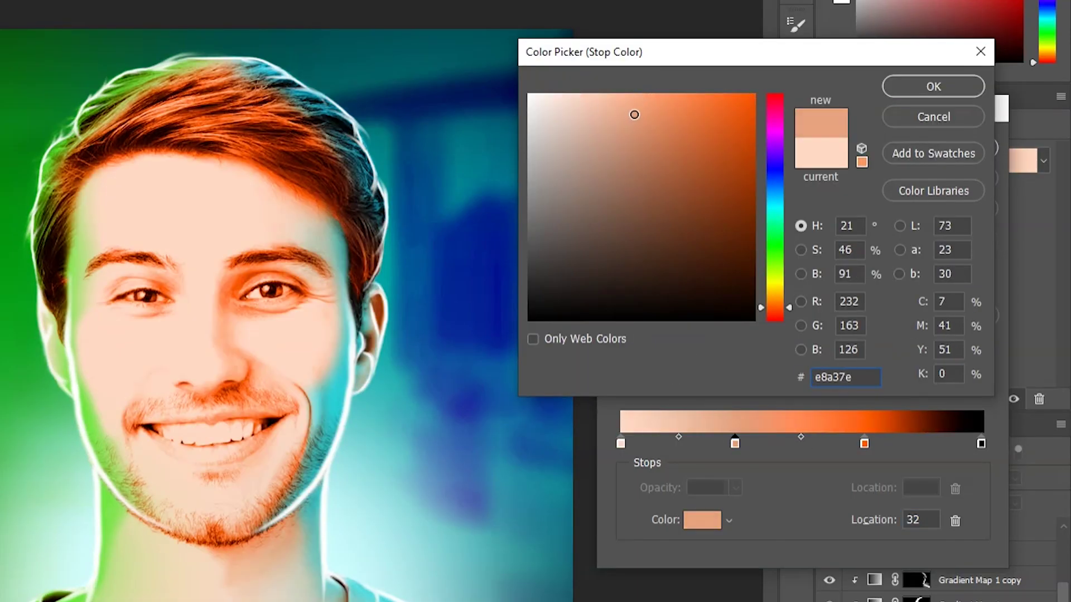
pyautogui.click(933, 86)
# Step: Colour the 66% stop brown and the end stop dark brown 5d1b04, then confirm the gradient
pyautogui.doubleClick(865, 443)
pyautogui.click(652, 192)
pyautogui.click(933, 86)
pyautogui.doubleClick(981, 443)
pyautogui.click(747, 238)
pyautogui.click(671, 196)
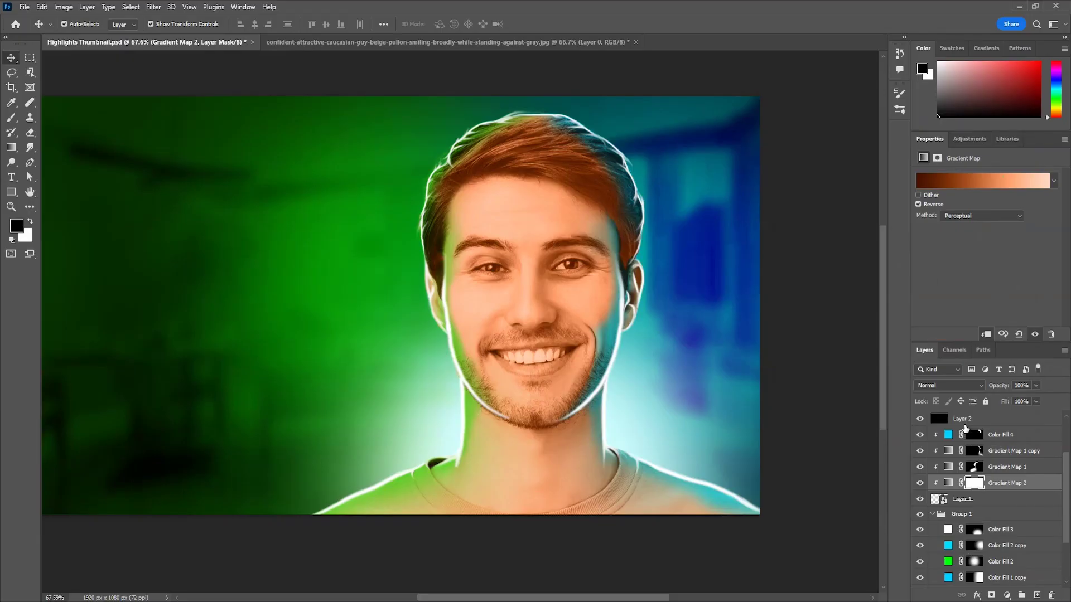
pyautogui.click(948, 385)
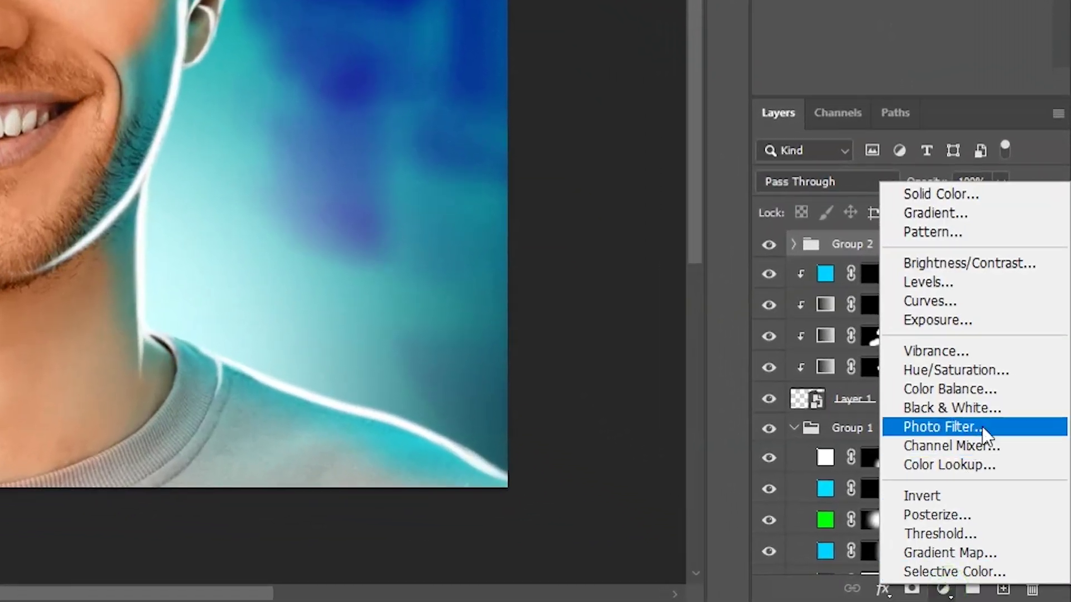
# Step: Add a reversed Gradient Map clipped to Group 2 with extra stops at 31% and 66%
pyautogui.click(967, 553)
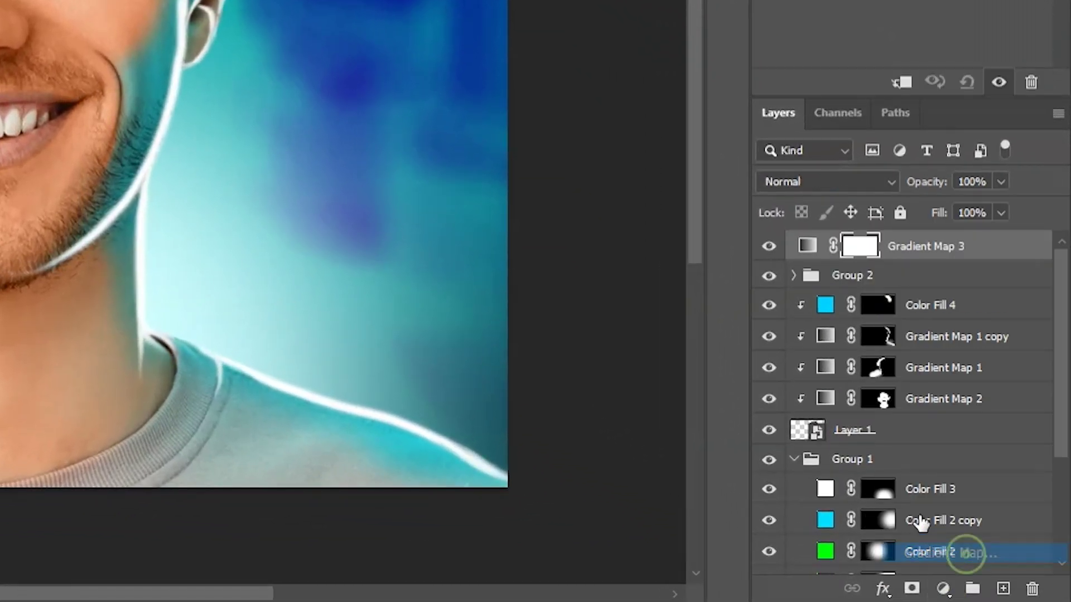
pyautogui.keyDown('alt'); pyautogui.click(952, 261); pyautogui.keyUp('alt')
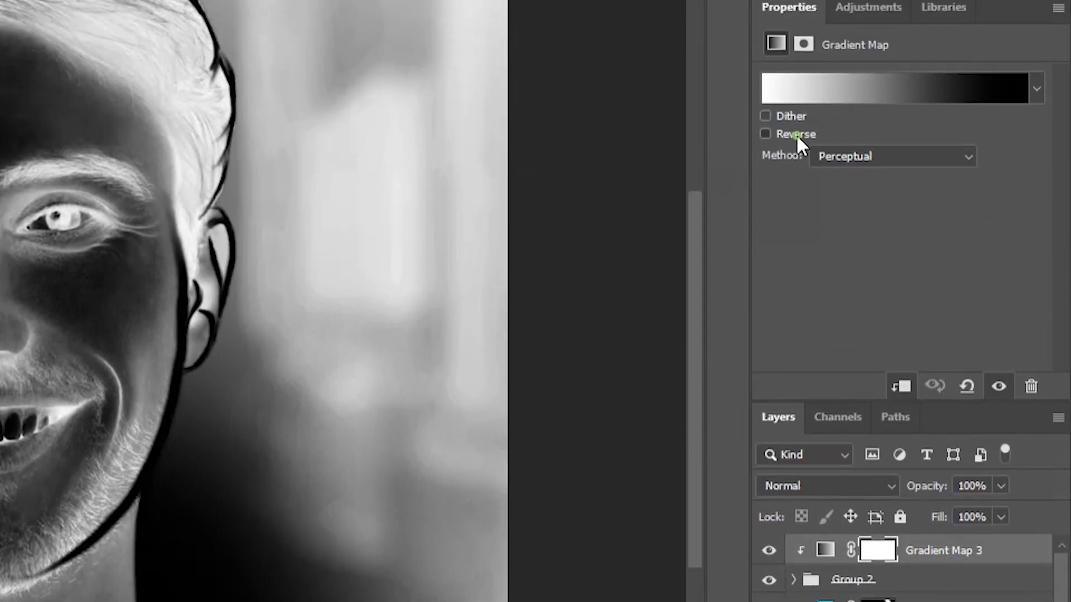
pyautogui.click(795, 134)
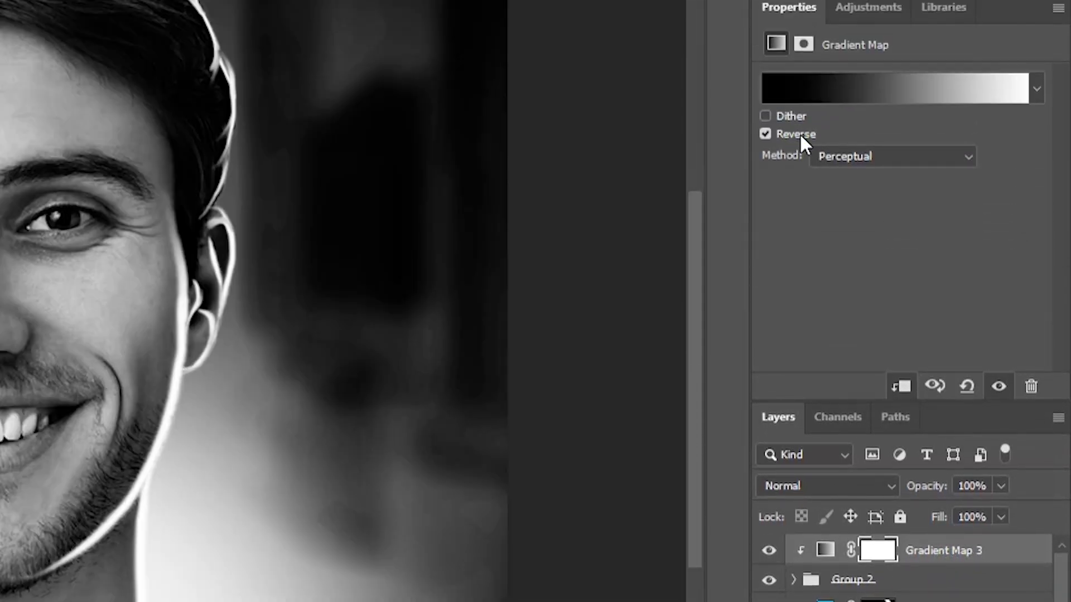
pyautogui.click(842, 88)
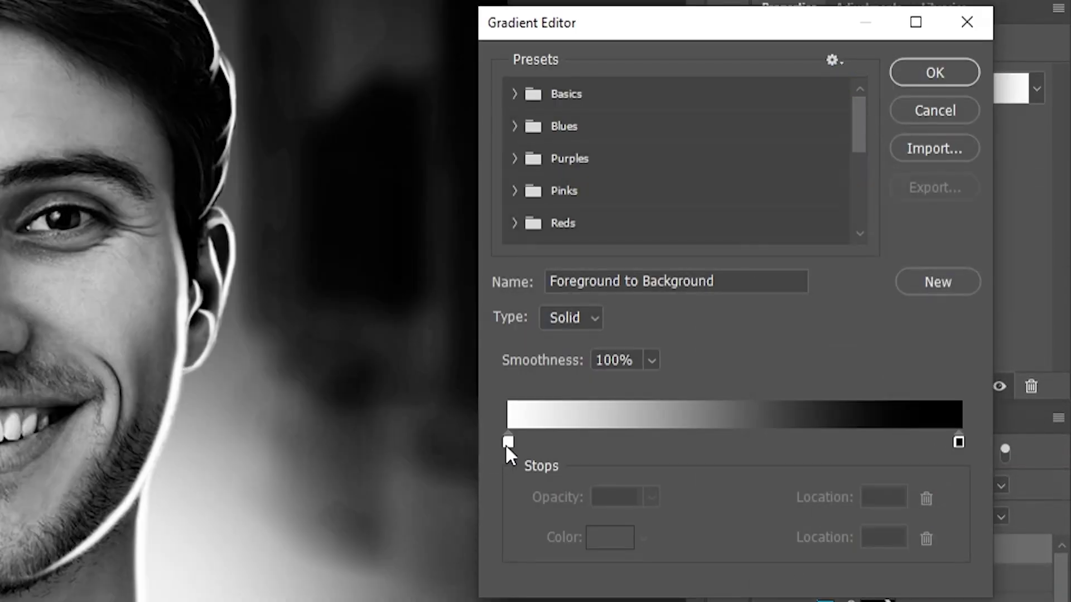
pyautogui.moveTo(507, 443); pyautogui.dragTo(809, 461)
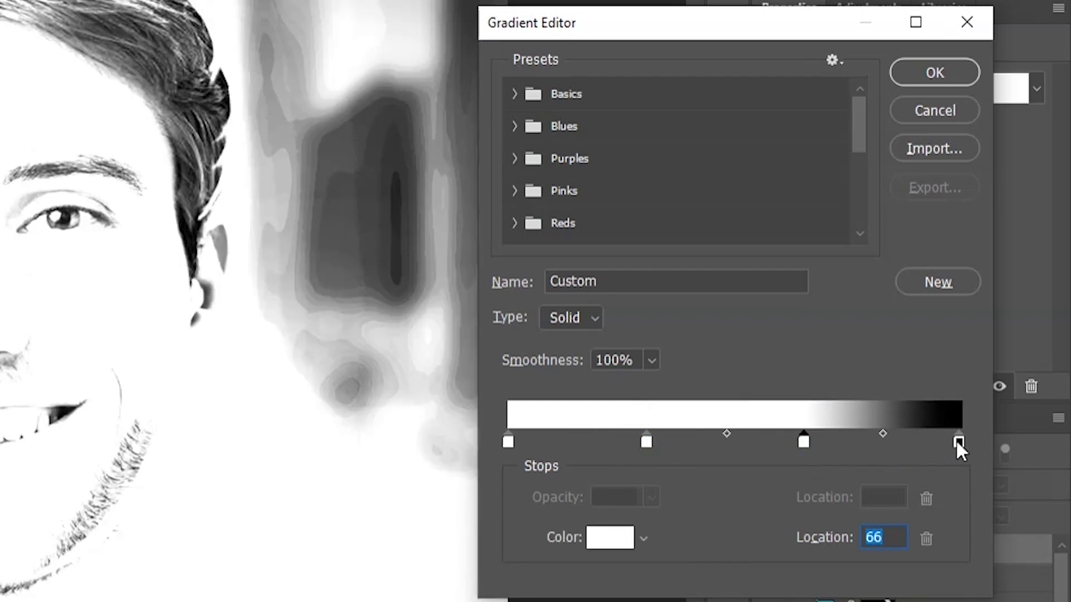
# Step: Colour the 66% gradient stop dark teal #14645c
pyautogui.doubleClick(803, 442)
pyautogui.click(701, 207)
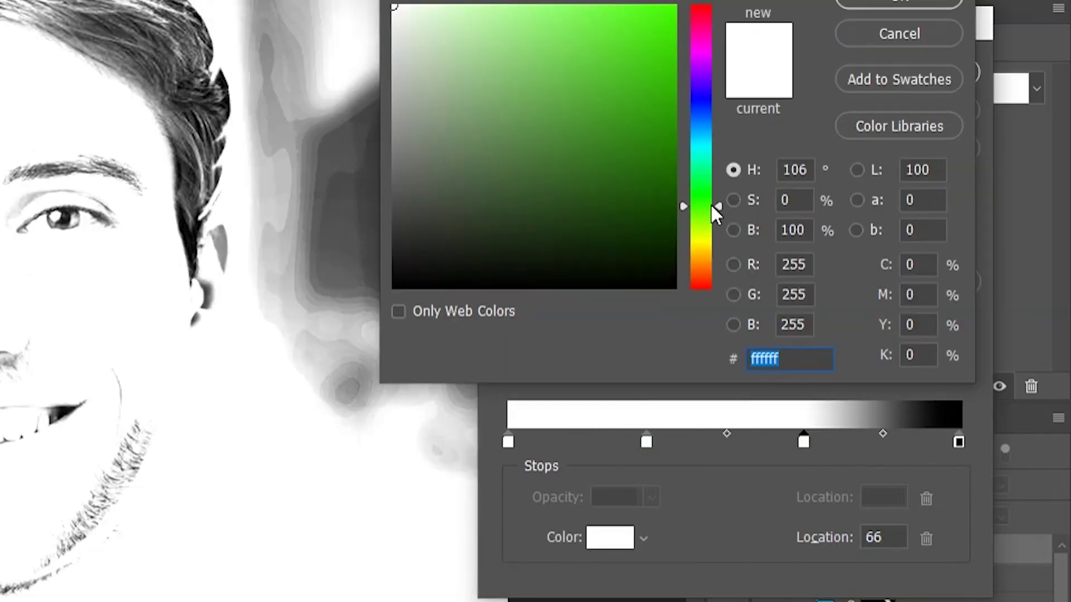
pyautogui.write('00ffea')
pyautogui.click(676, 186)
pyautogui.click(892, 4)
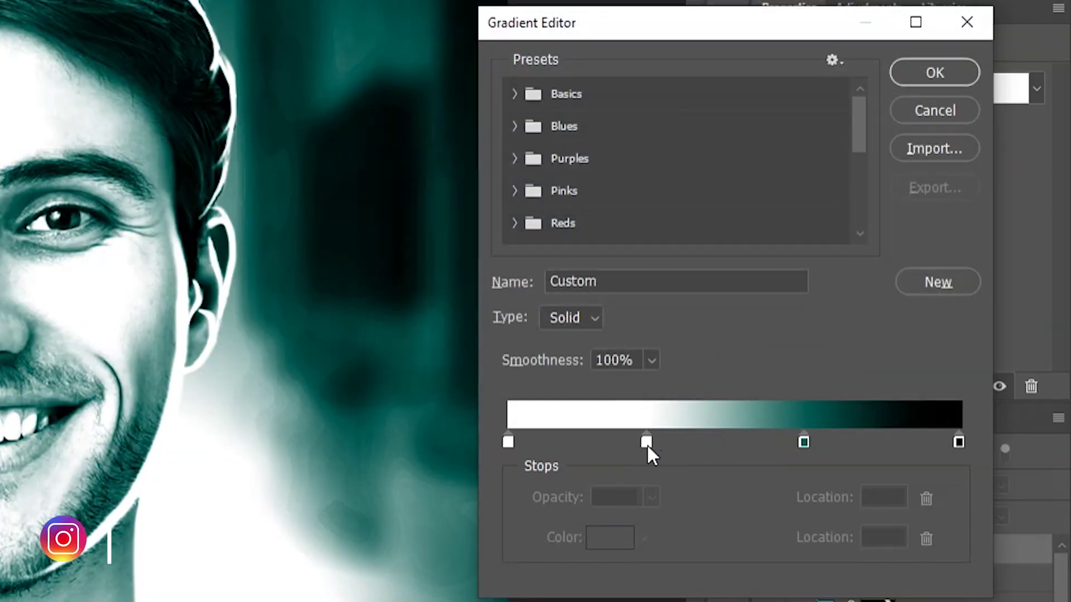
# Step: Set the 31% stop to bright cyan 00ffe5 and confirm the gradient
pyautogui.click(646, 442)
pyautogui.click(805, 407)
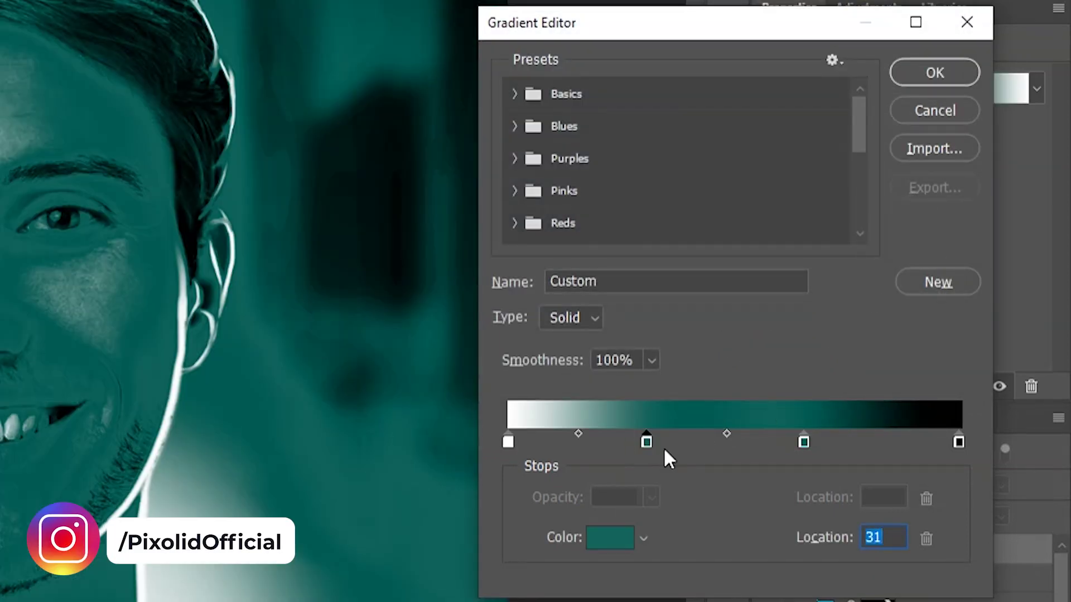
pyautogui.doubleClick(647, 443)
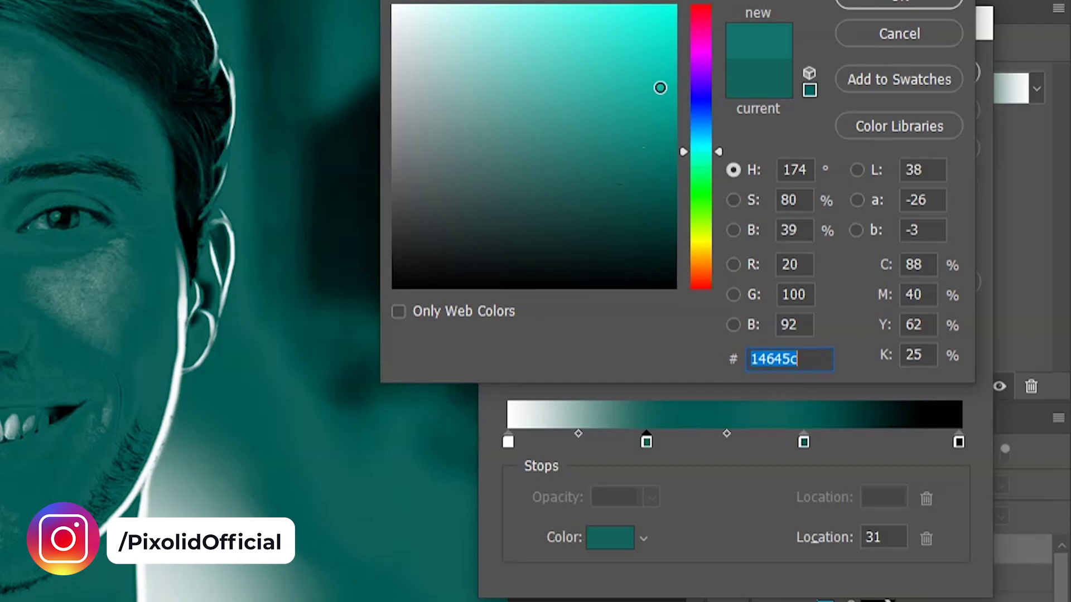
pyautogui.write('00ffe5')
pyautogui.press('Return')
pyautogui.press('Return')
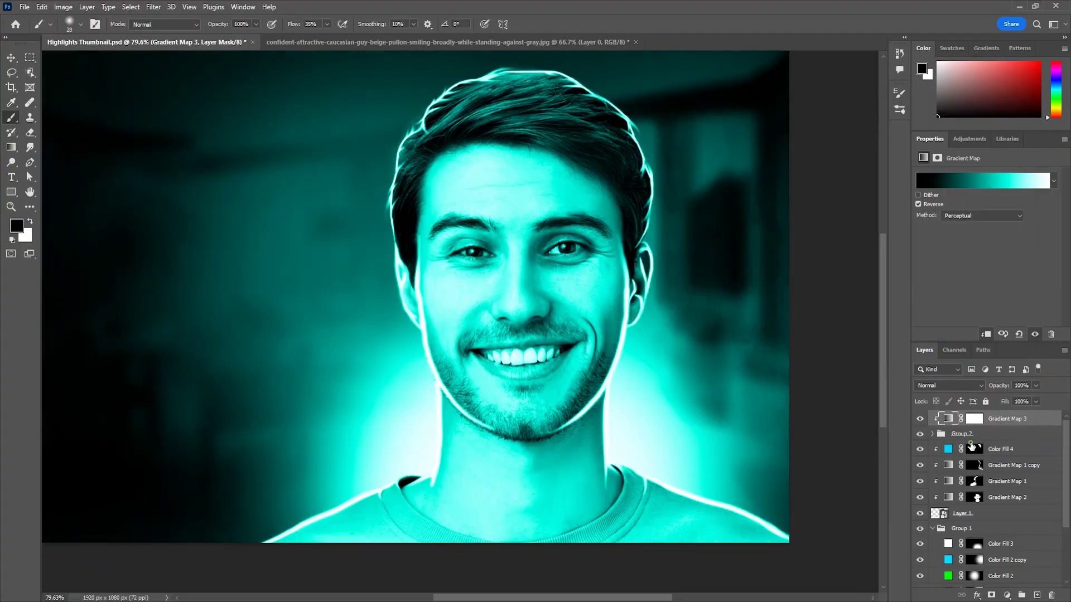
pyautogui.click(971, 434)
# Step: Set Group 2 to Screen blending and toggle its visibility to compare
pyautogui.click(946, 385)
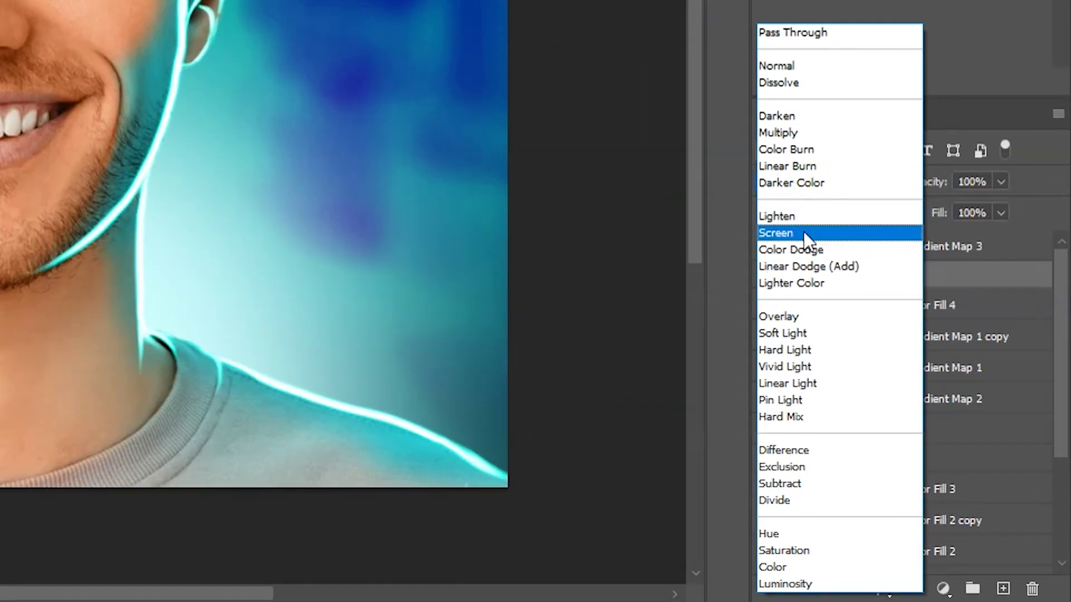
pyautogui.click(804, 234)
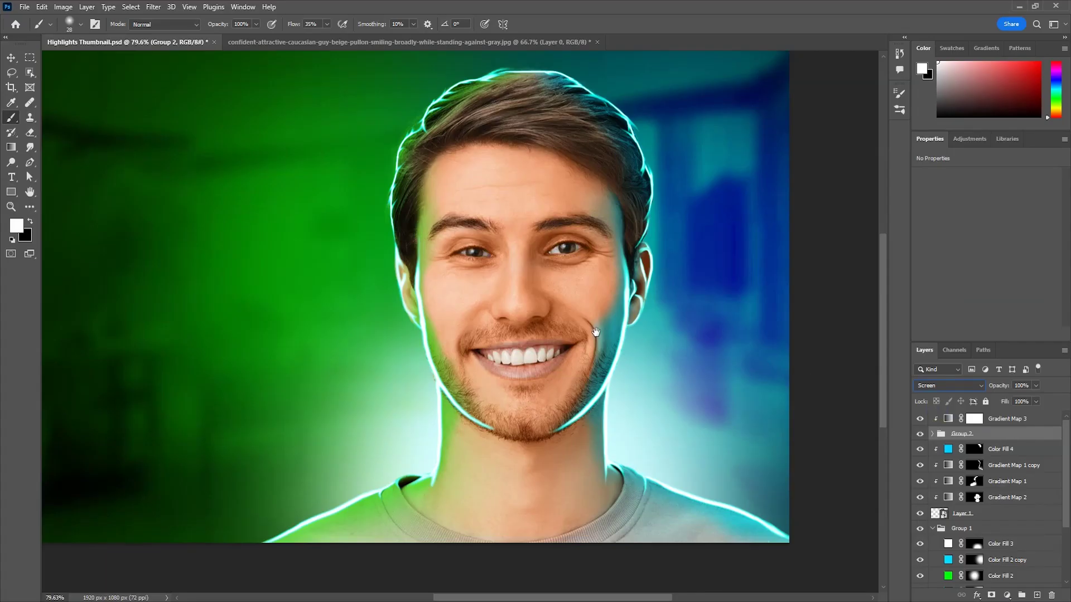
pyautogui.moveTo(596, 332); pyautogui.dragTo(782, 372)
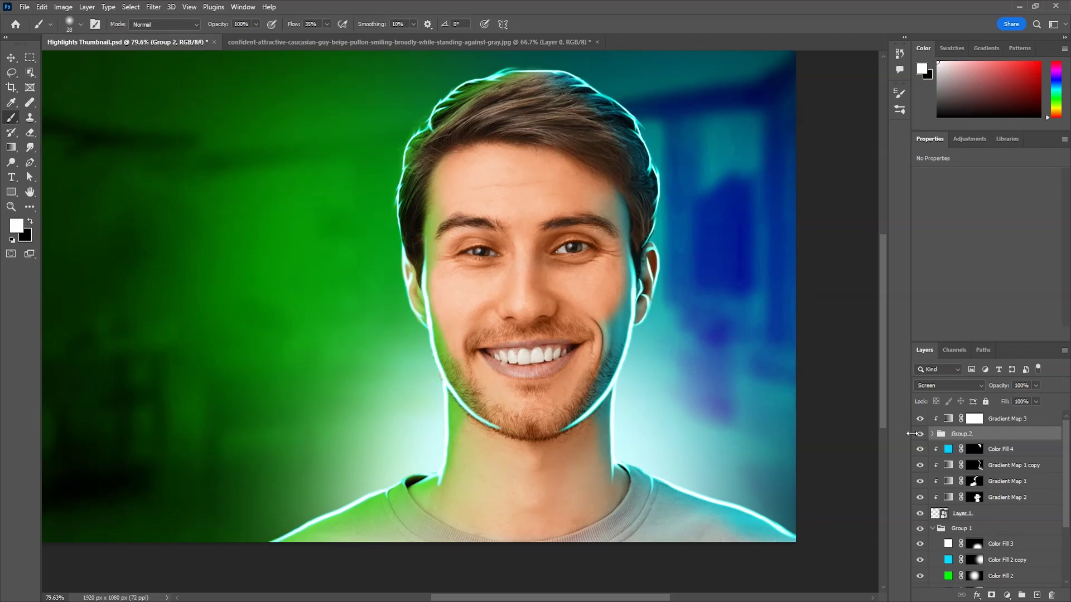
pyautogui.click(920, 434)
pyautogui.click(920, 434)
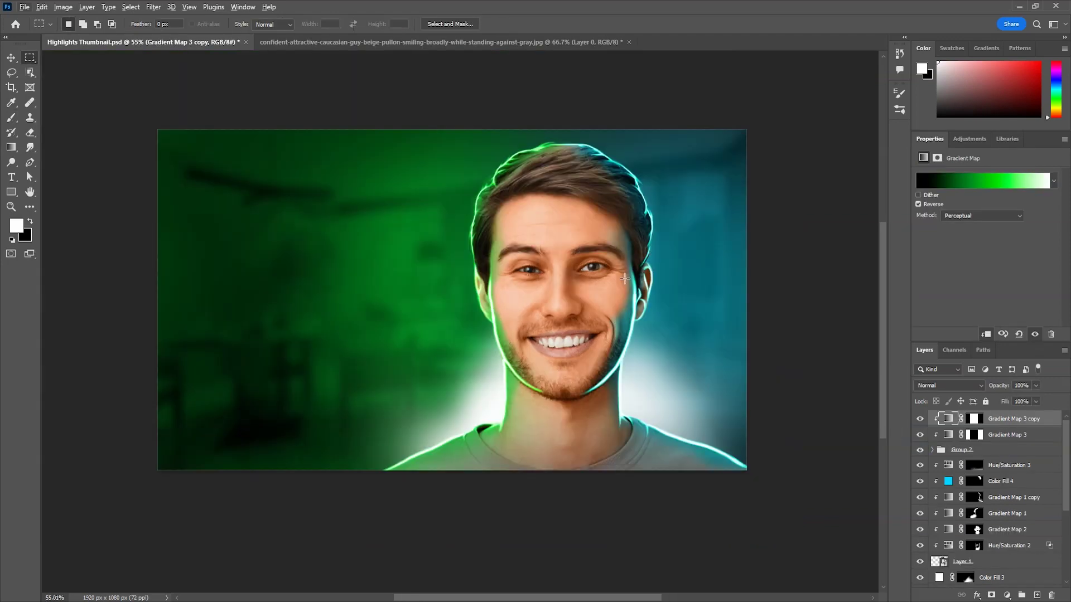
# Step: Recolour the duplicated glow fill to cyan 00fcff and paint it along the right hair edge
pyautogui.click(1007, 595)
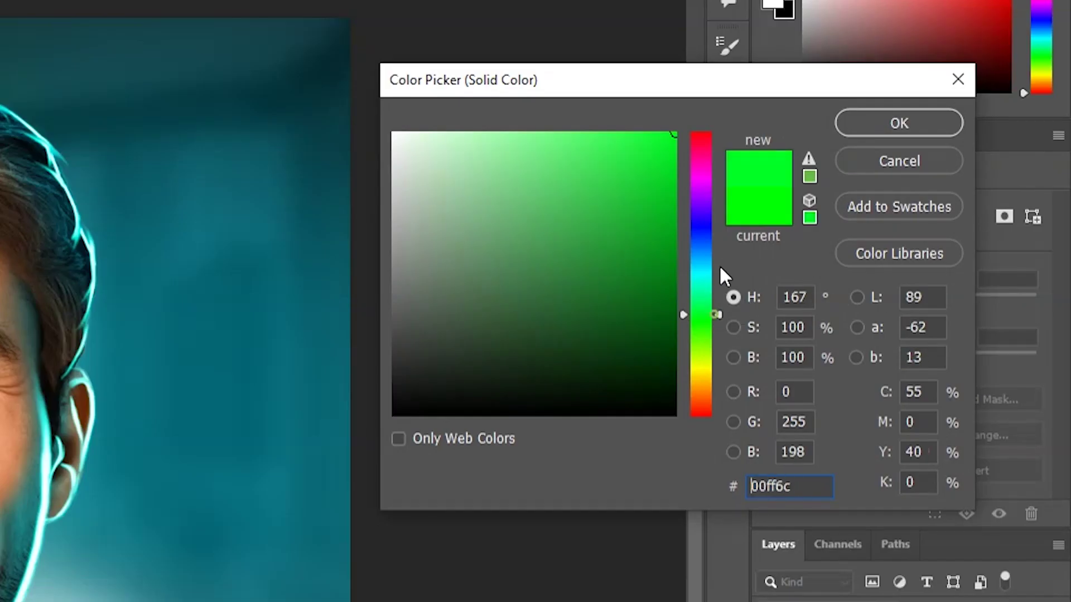
pyautogui.moveTo(720, 267); pyautogui.dragTo(718, 273)
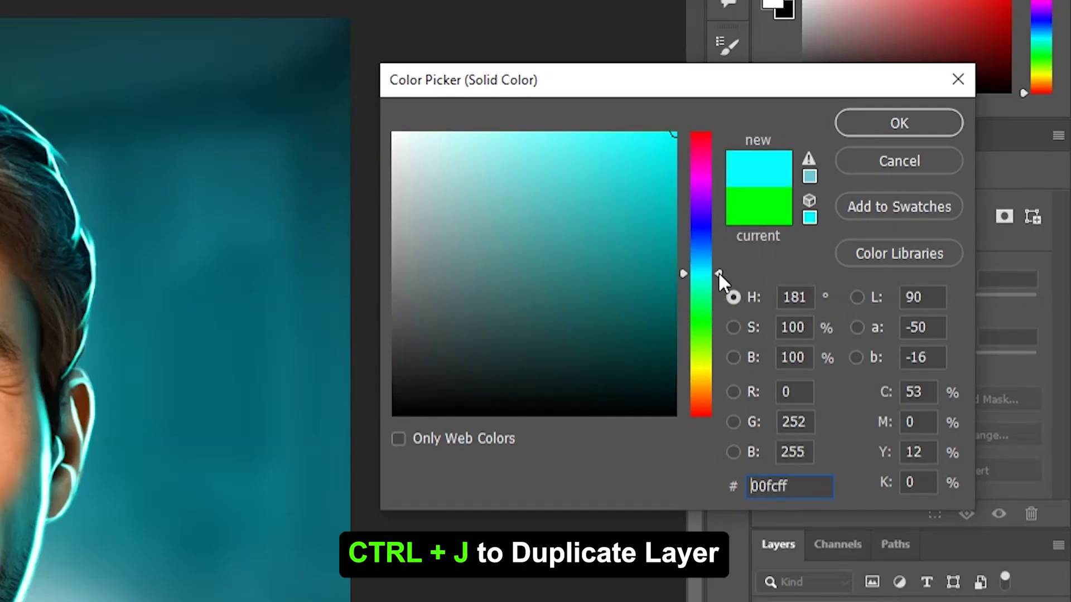
pyautogui.click(859, 126)
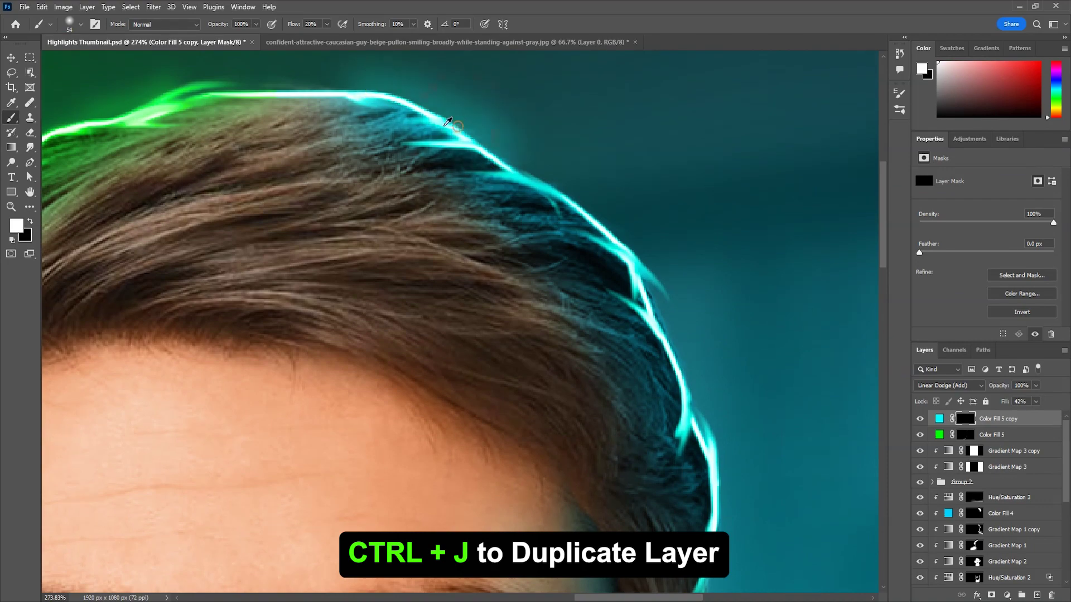
pyautogui.click(319, 100)
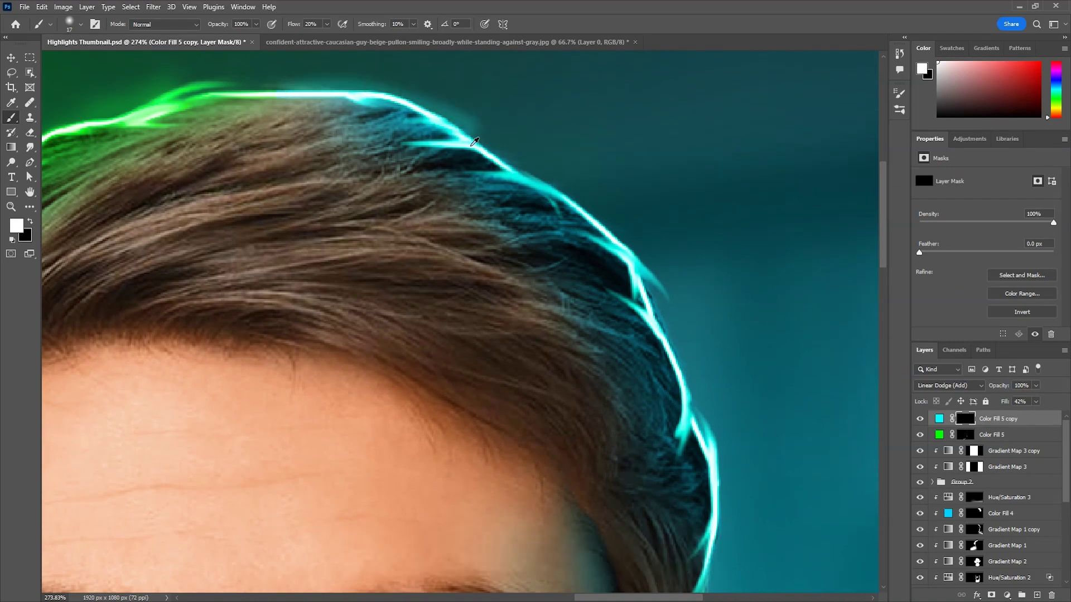
pyautogui.moveTo(475, 141); pyautogui.dragTo(633, 265)
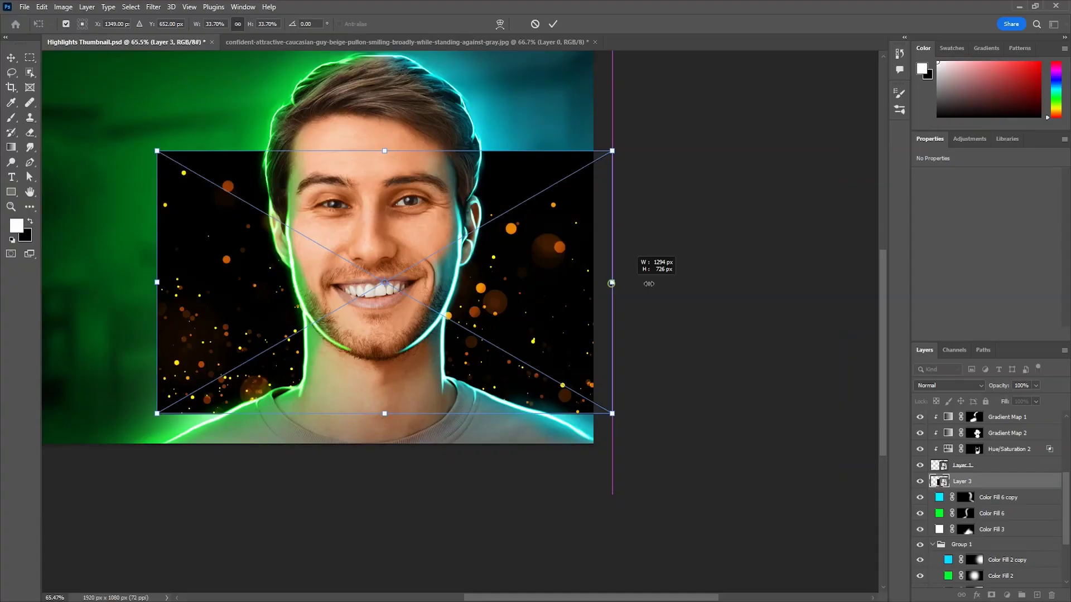
# Step: Stretch the bokeh image wider across the canvas and set it to Screen blending
pyautogui.moveTo(614, 283); pyautogui.dragTo(663, 283)
pyautogui.press('Return')
pyautogui.click(947, 384)
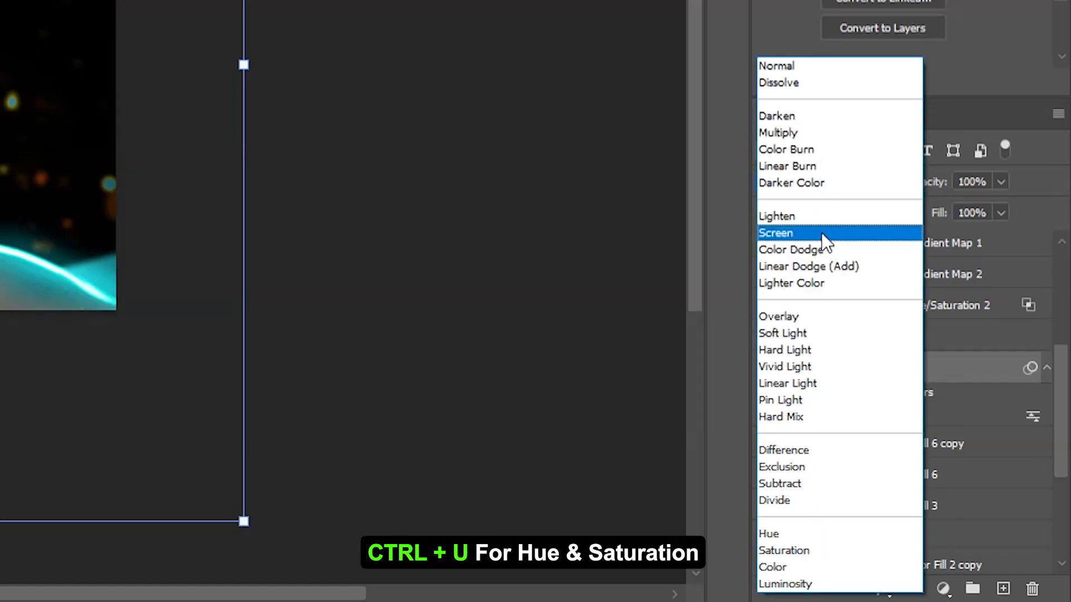
pyautogui.click(822, 232)
# Step: Colorize the bokeh with Hue 180 and Saturation 81, then rotate it into place
pyautogui.hotkey('ctrl', 'u')
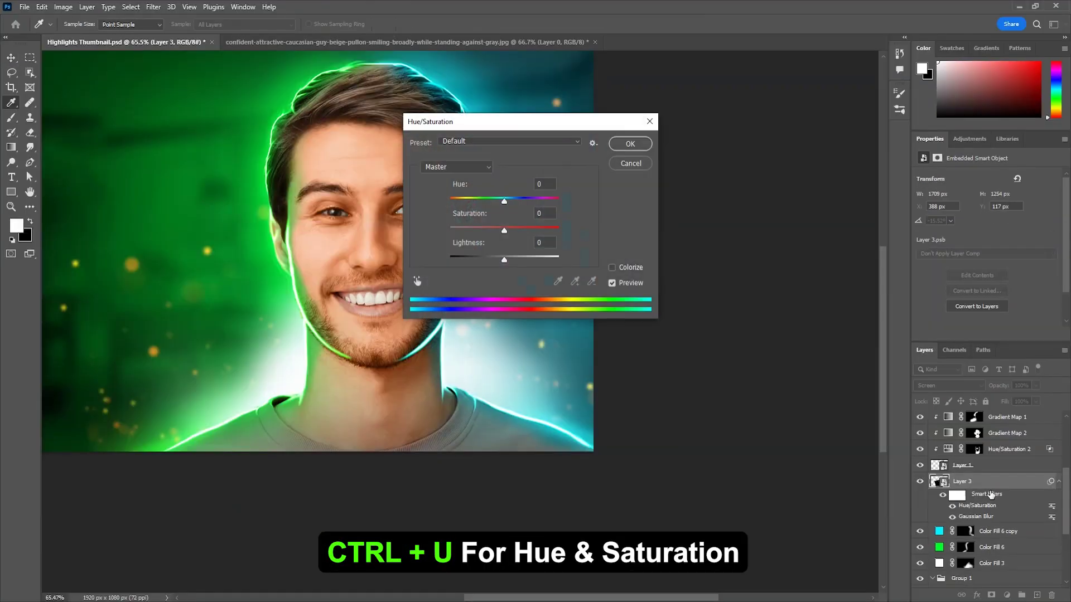
pyautogui.moveTo(540, 122); pyautogui.dragTo(857, 126)
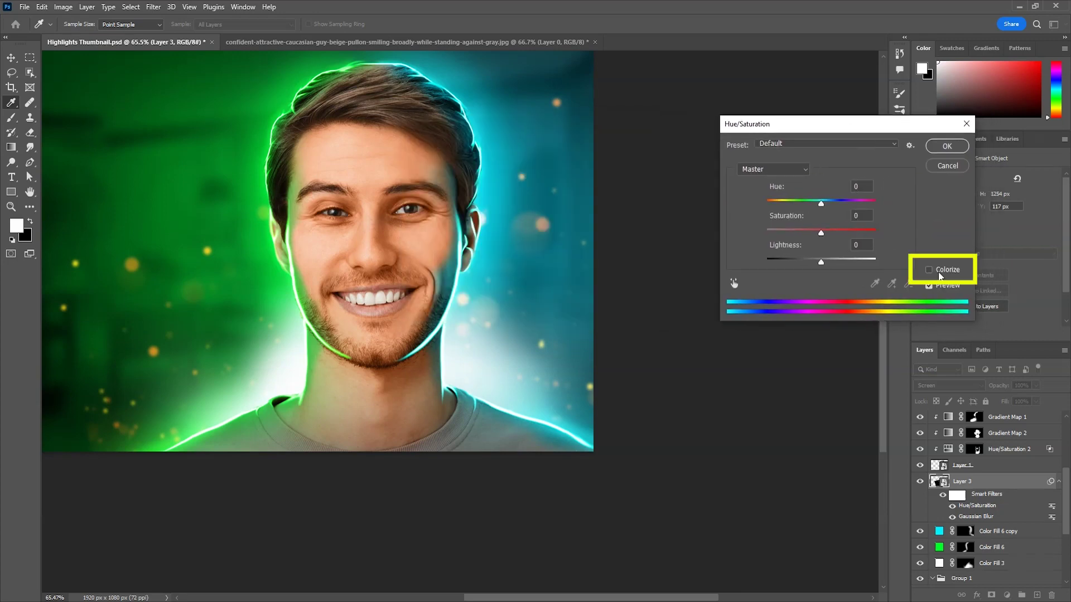
pyautogui.click(941, 273)
pyautogui.moveTo(841, 237); pyautogui.dragTo(854, 234)
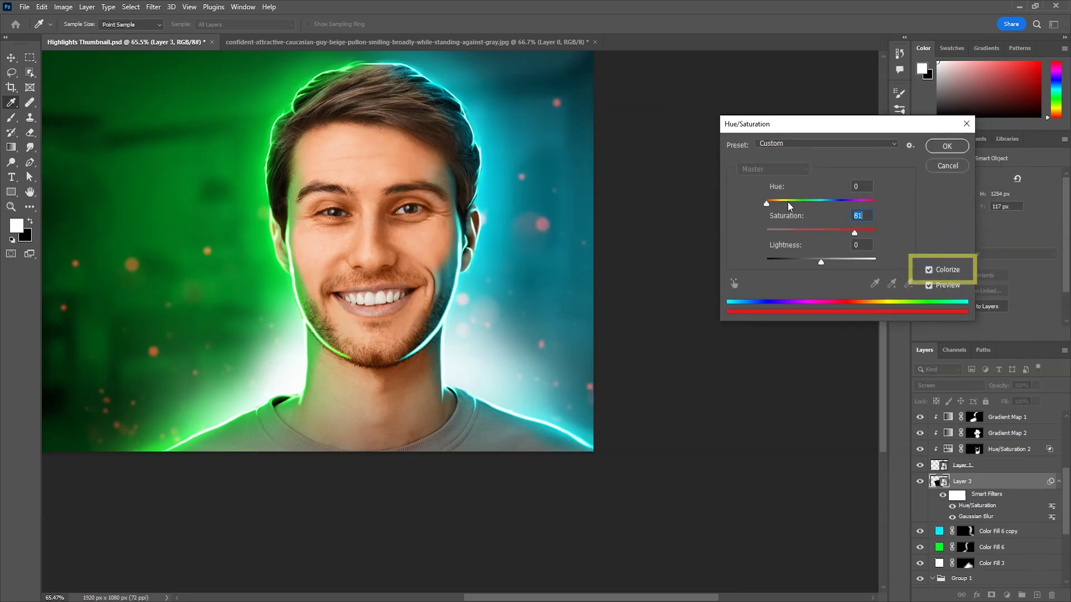
pyautogui.moveTo(767, 203); pyautogui.dragTo(827, 207)
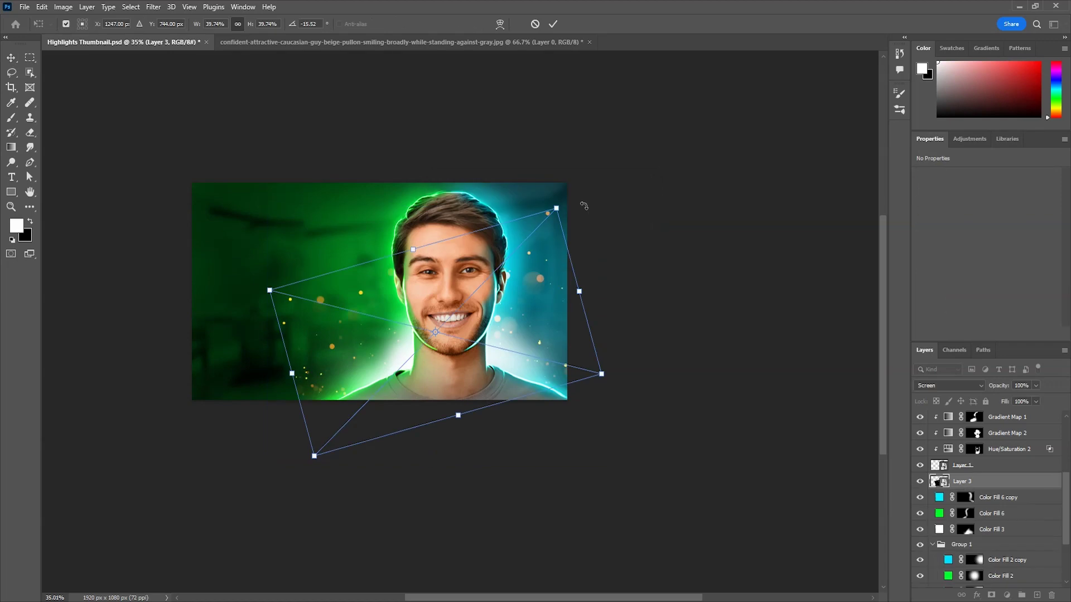
pyautogui.moveTo(581, 206); pyautogui.dragTo(557, 225)
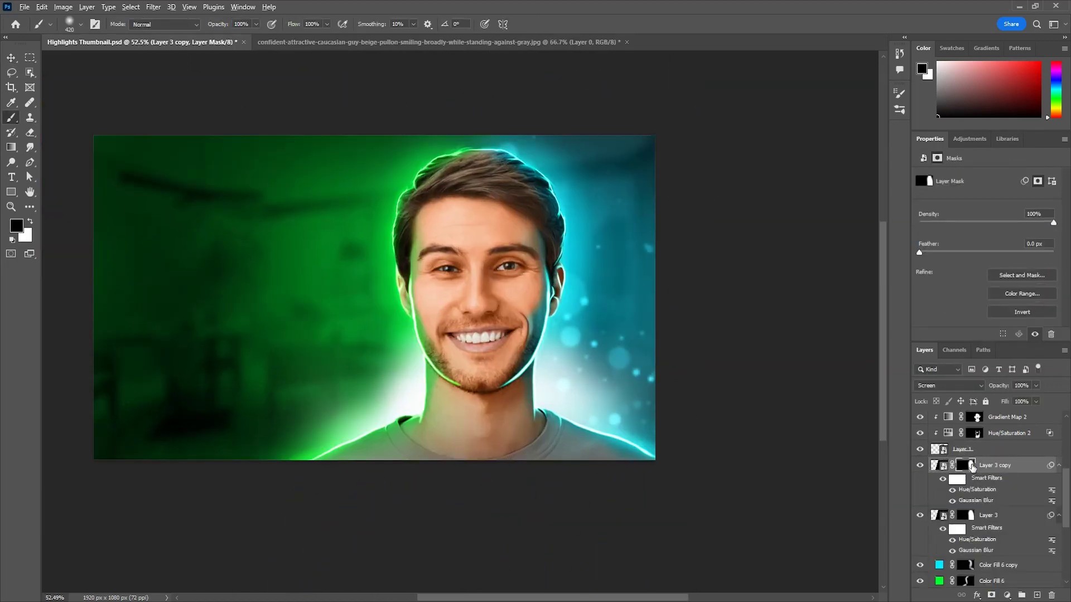
# Step: Duplicate the bokeh layer and resize the copy
pyautogui.hotkey('ctrl', 't')
pyautogui.rightClick(582, 309)
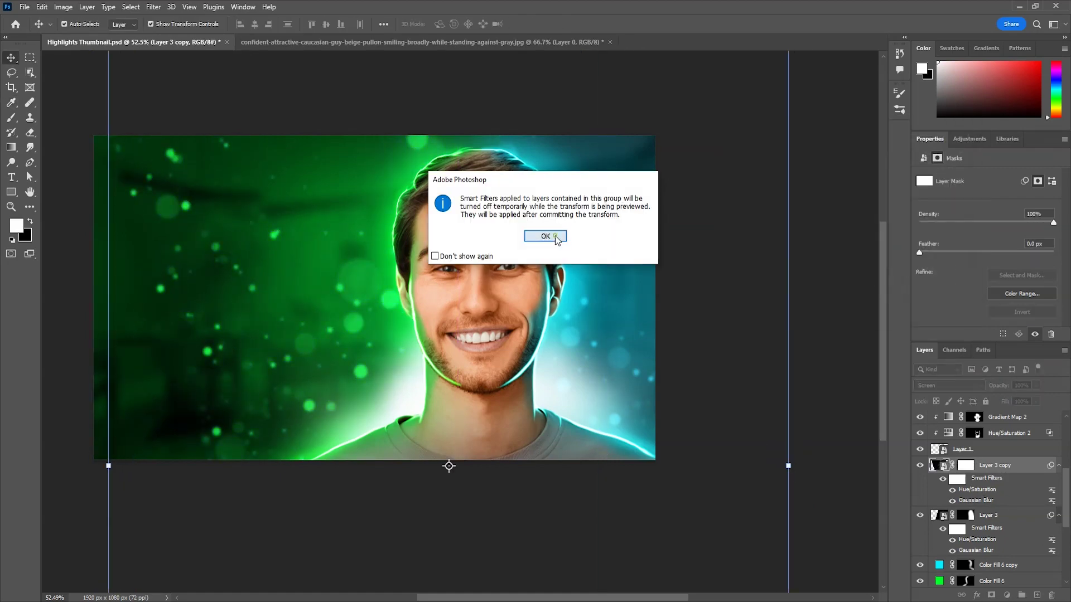
pyautogui.click(556, 240)
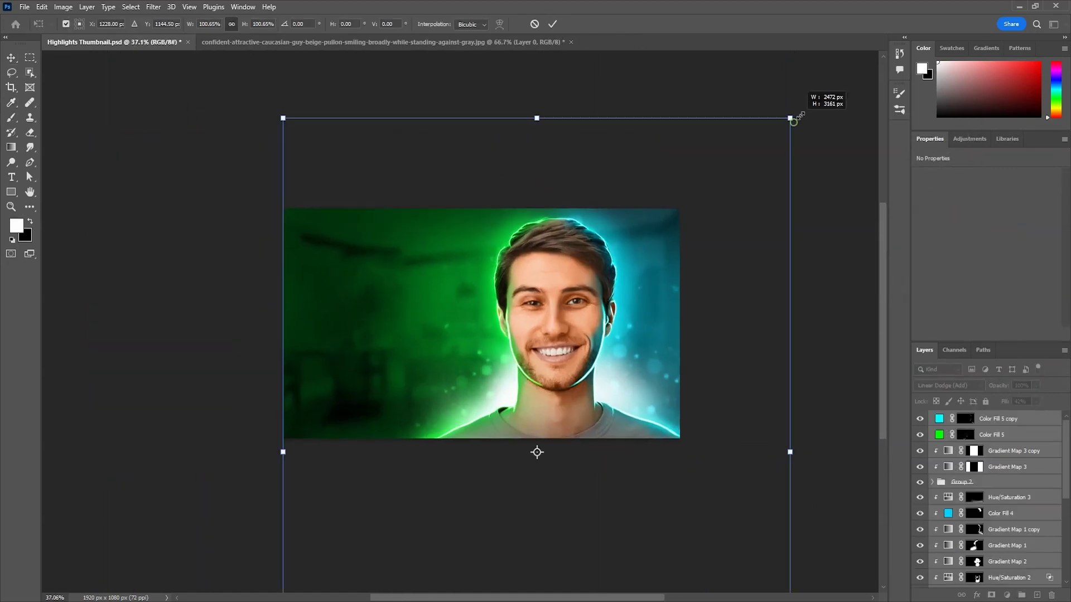
pyautogui.moveTo(791, 450); pyautogui.dragTo(817, 450)
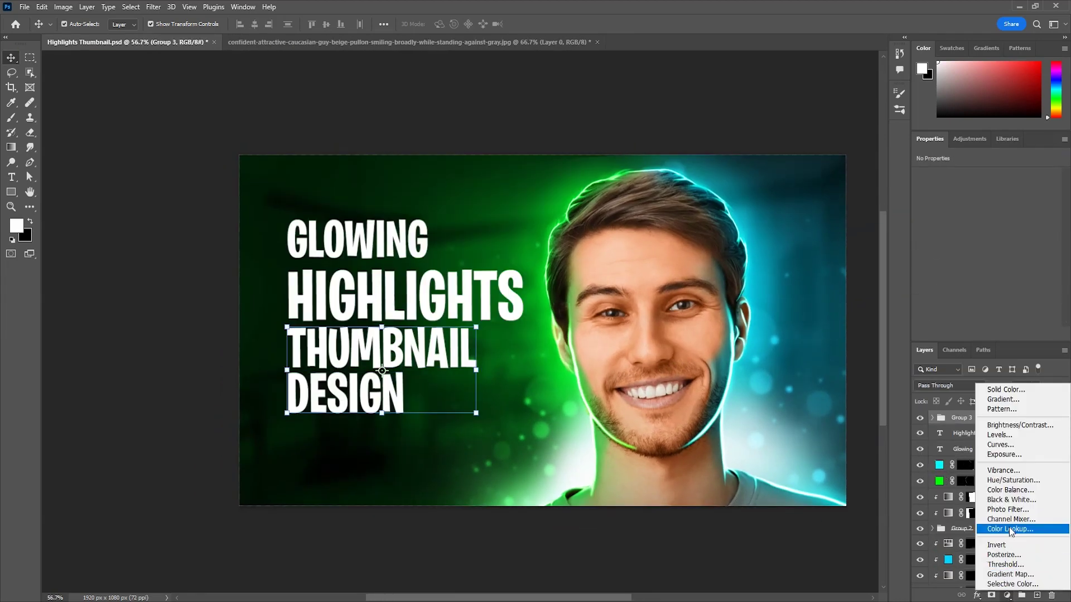
# Step: Edit the title text's gradient fill with a new stop colour
pyautogui.click(1003, 399)
pyautogui.click(753, 118)
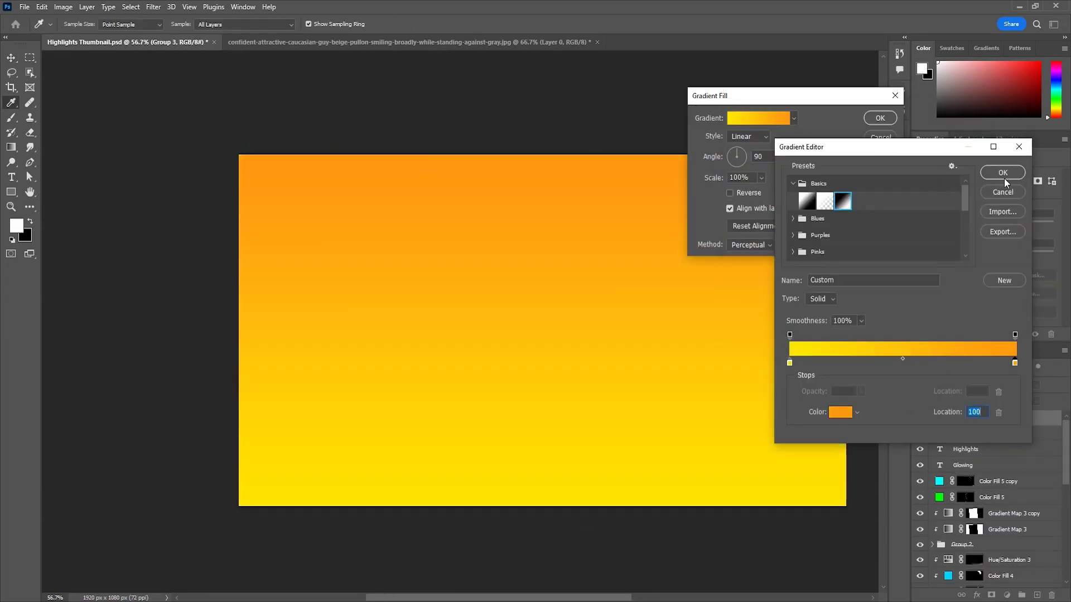
pyautogui.click(1000, 174)
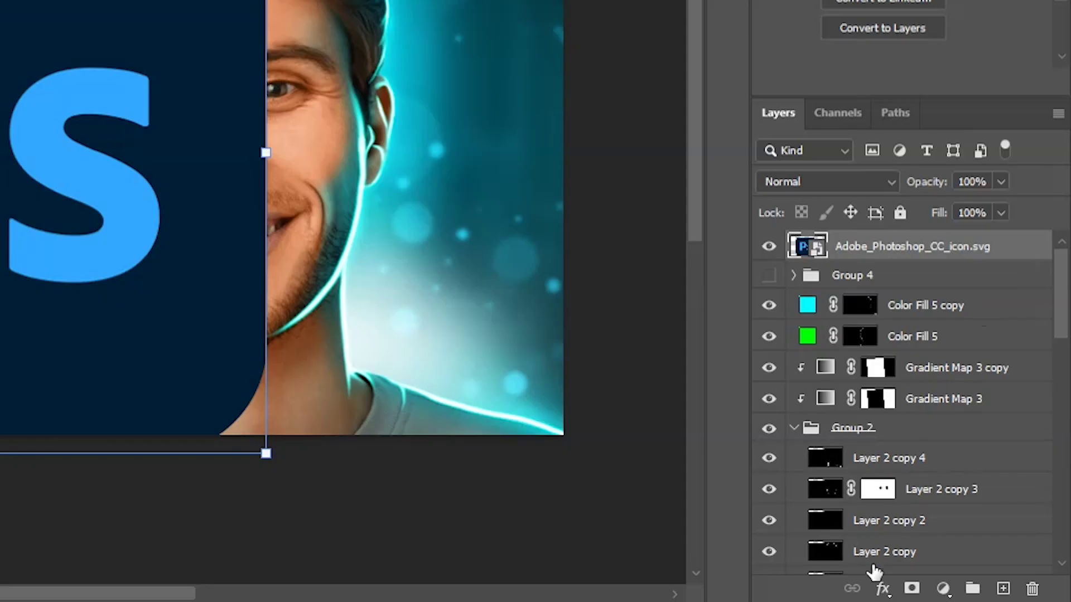
# Step: Give the Ps icon a coloured Stroke layer effect
pyautogui.click(977, 595)
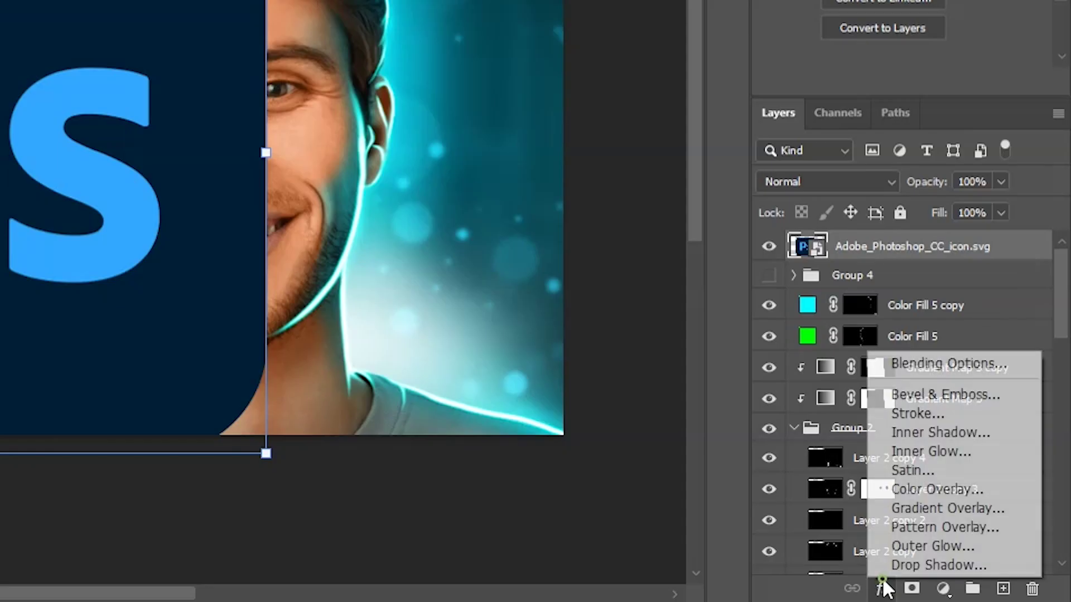
pyautogui.click(932, 412)
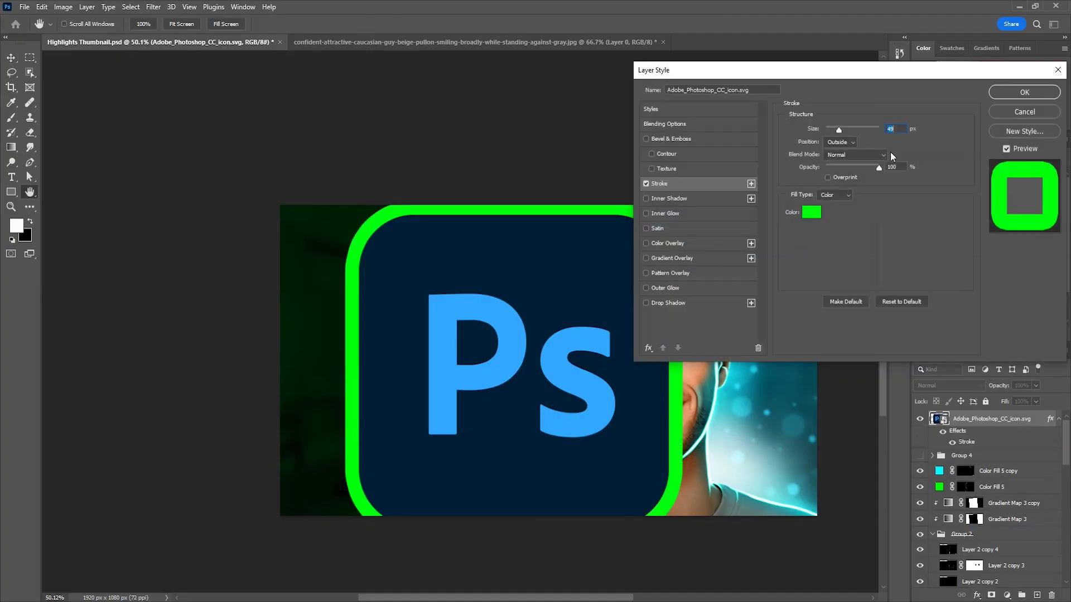
pyautogui.click(815, 214)
# Step: Tilt the Ps icon with Perspective and distort its copy for the opposite corner
pyautogui.rightClick(617, 153)
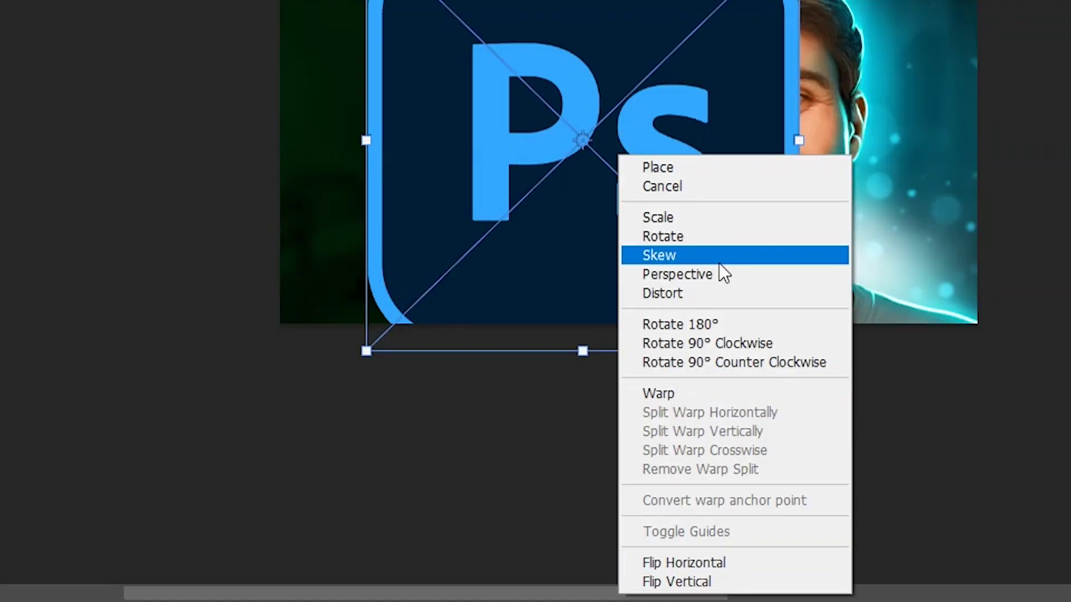
pyautogui.click(677, 274)
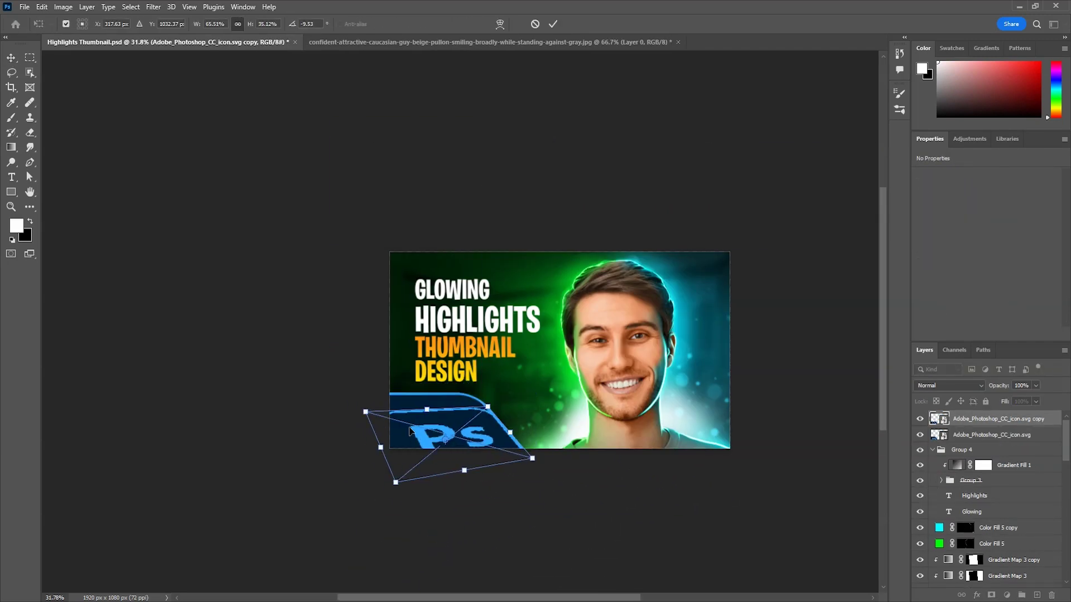
pyautogui.rightClick(503, 169)
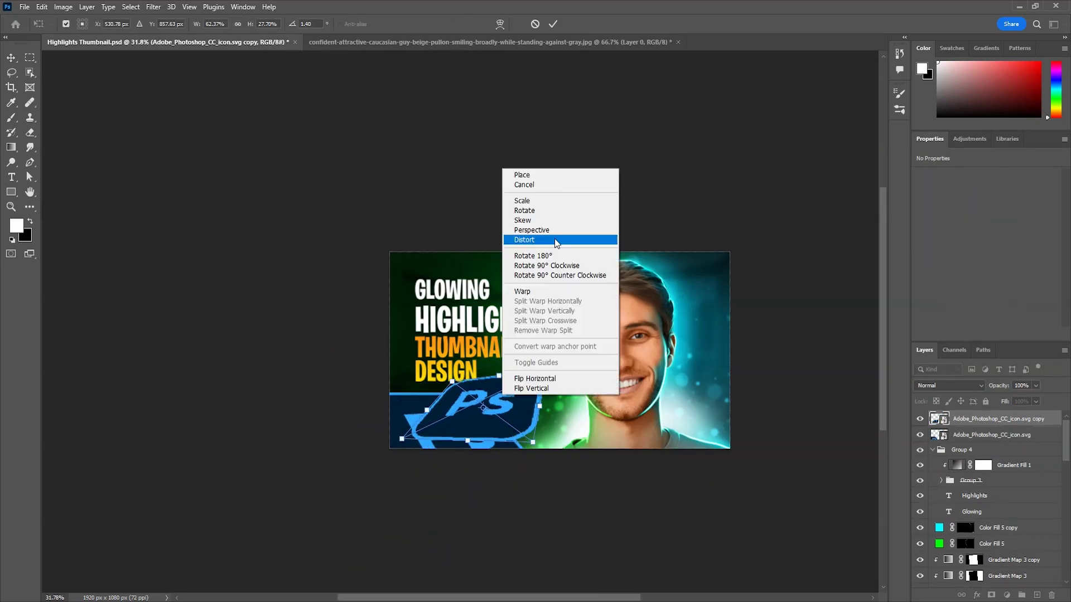
pyautogui.click(153, 7)
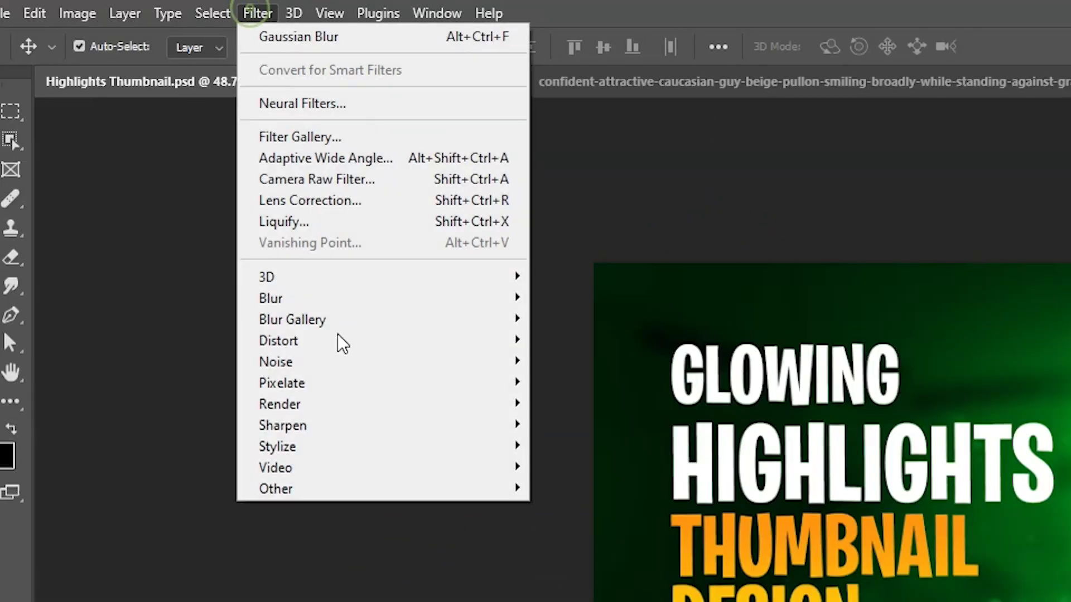
# Step: Apply a Motion Blur filter to the Ps icon
pyautogui.click(355, 295)
pyautogui.click(613, 426)
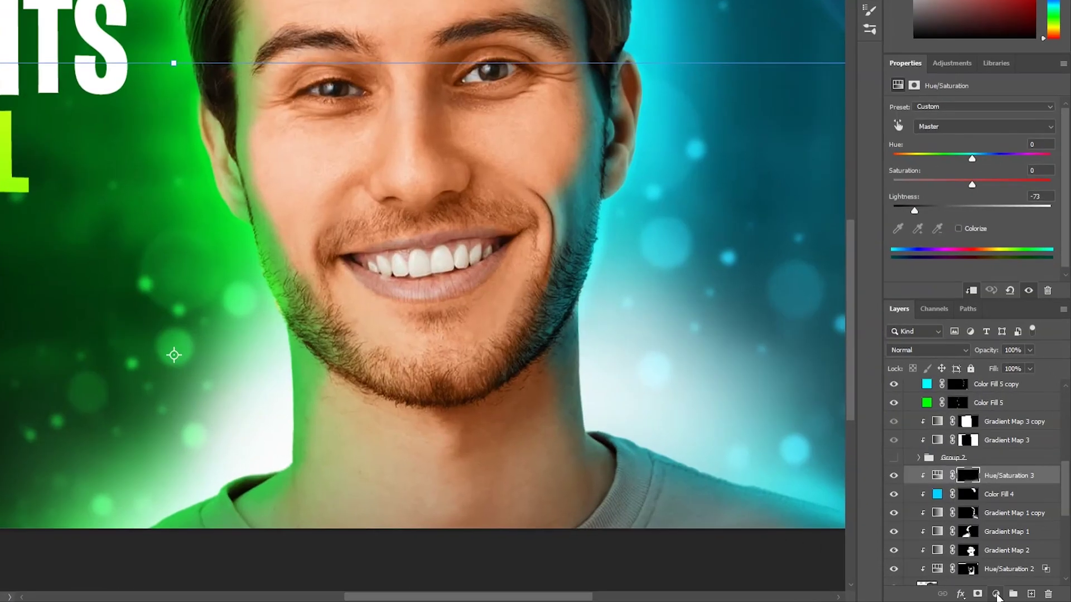
pyautogui.click(1007, 595)
# Step: Add a Curves adjustment, adjust Blue, and drag the Red channel's top point down
pyautogui.click(959, 324)
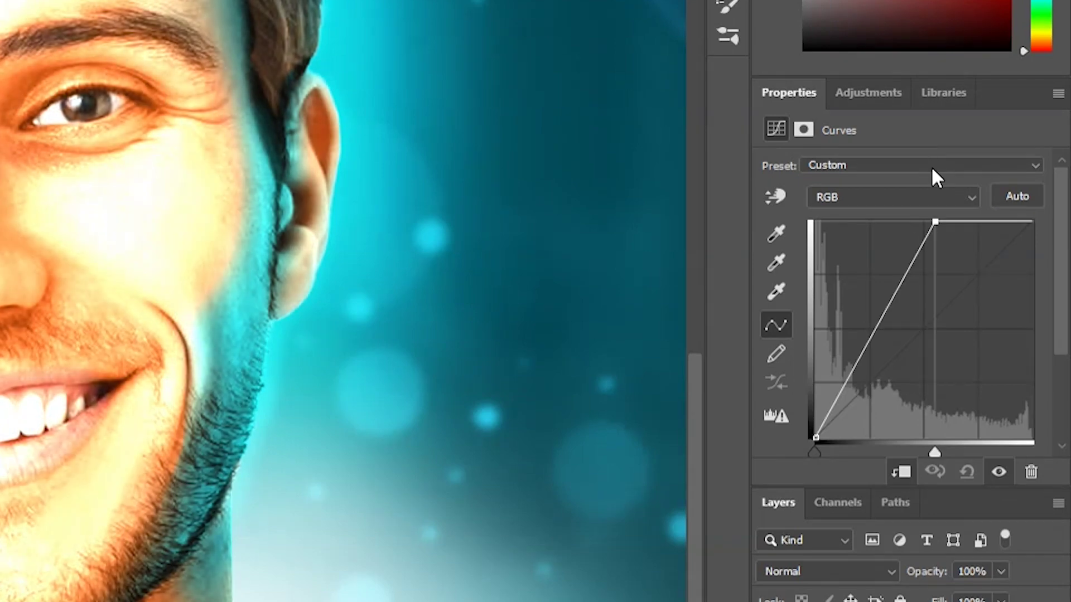
pyautogui.click(891, 198)
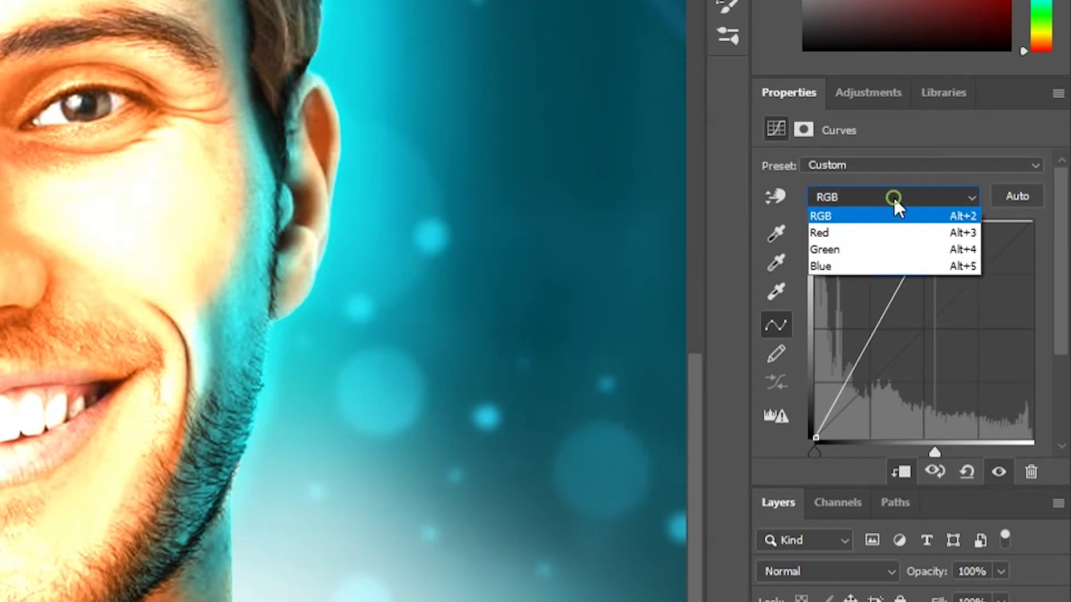
pyautogui.click(868, 267)
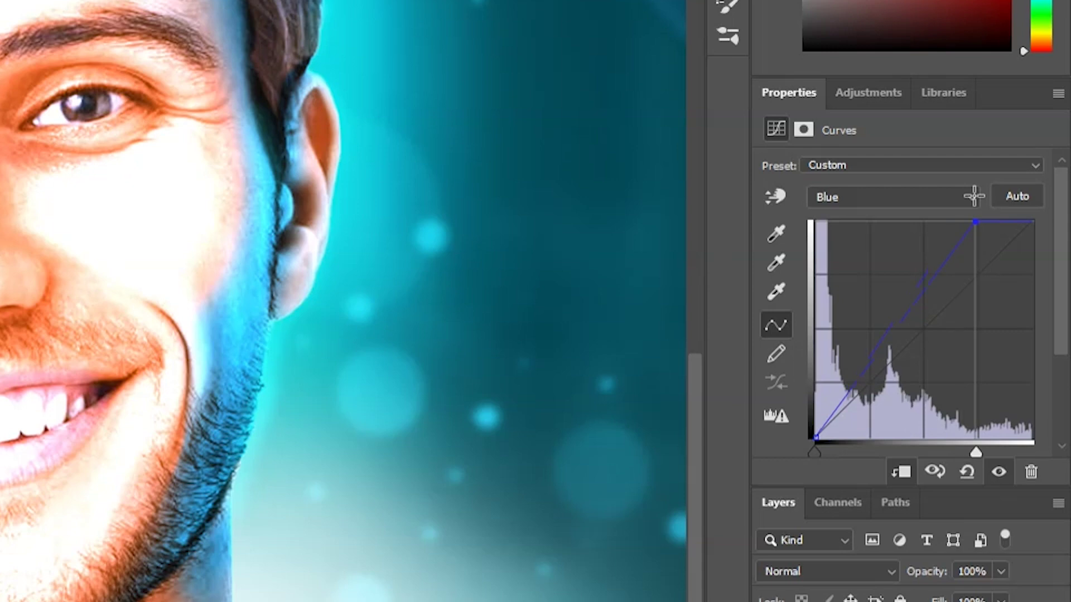
pyautogui.click(879, 198)
pyautogui.click(859, 234)
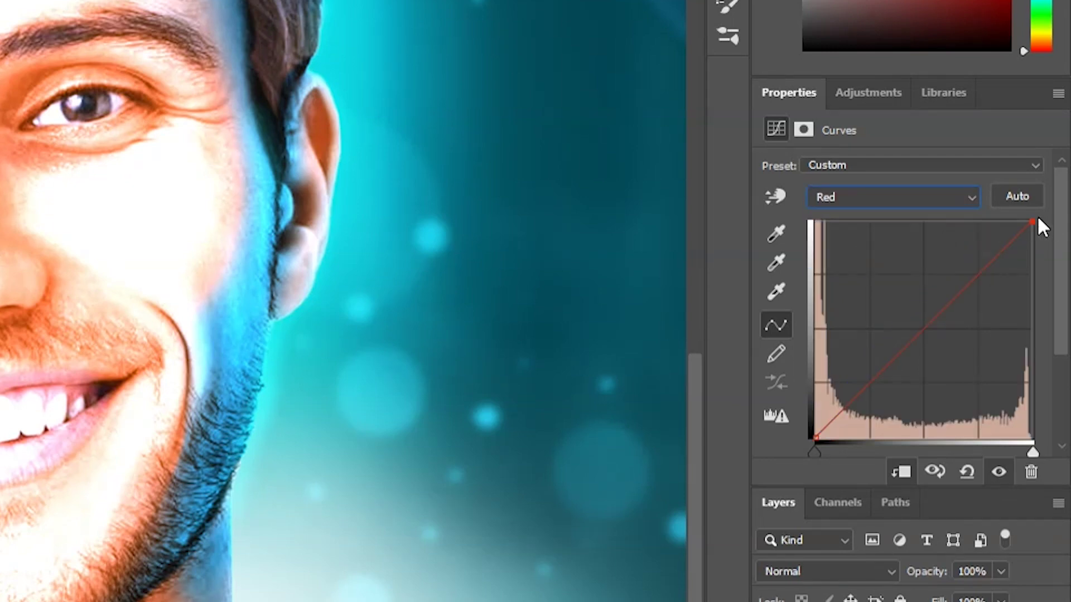
pyautogui.moveTo(1048, 281); pyautogui.dragTo(1052, 323)
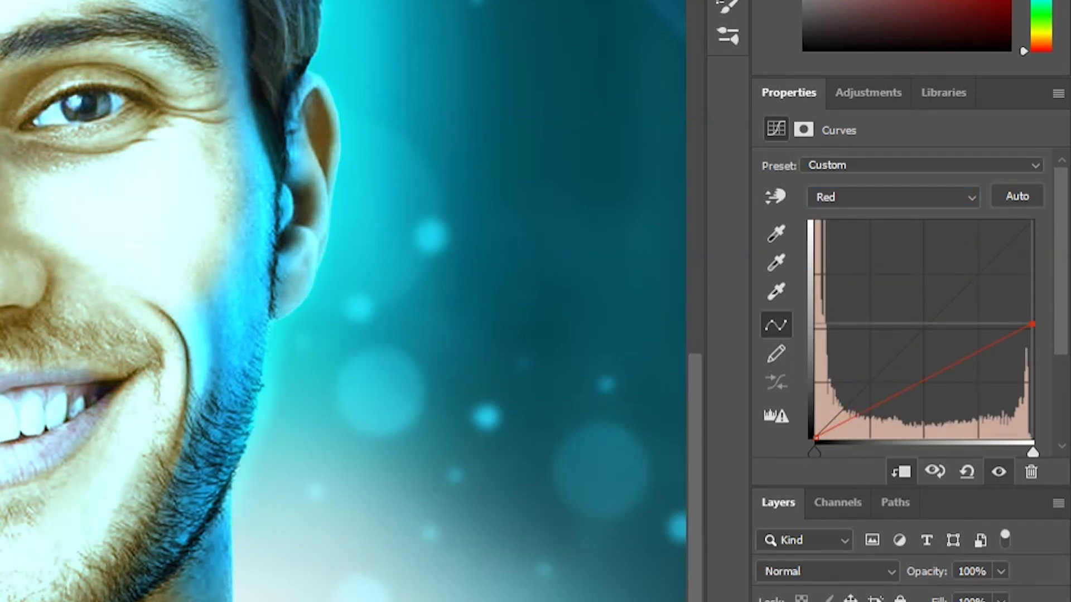